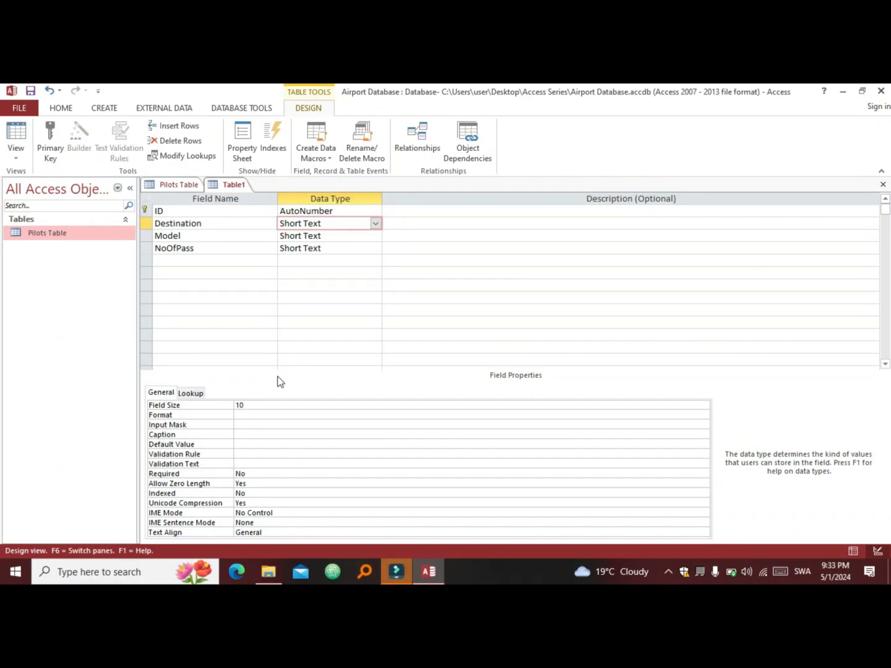
Step: Check the Pilots Table records, then return to Table1's Design view
{"action": "left_click", "coordinate": [181, 185]}
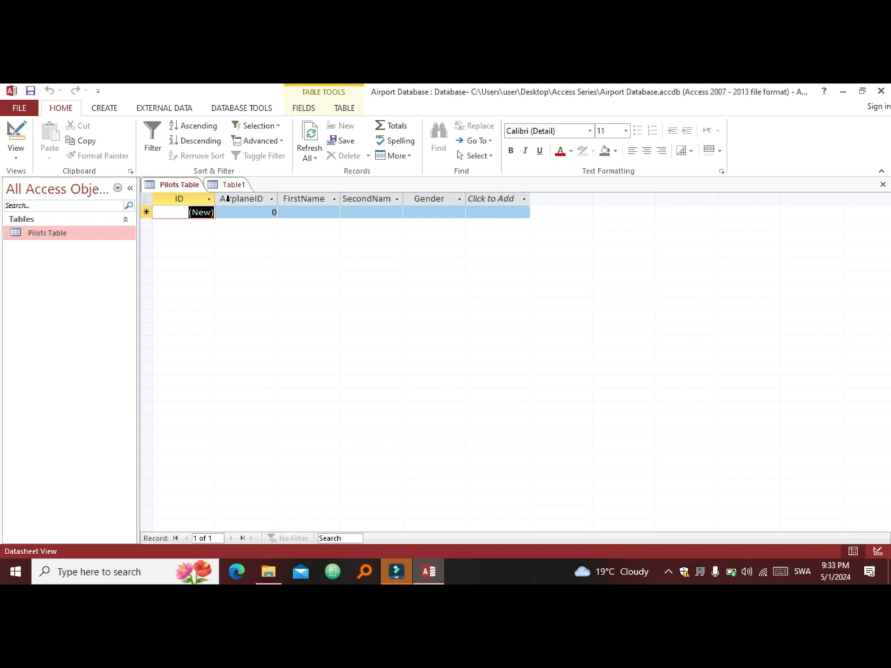
{"action": "left_click", "coordinate": [224, 187]}
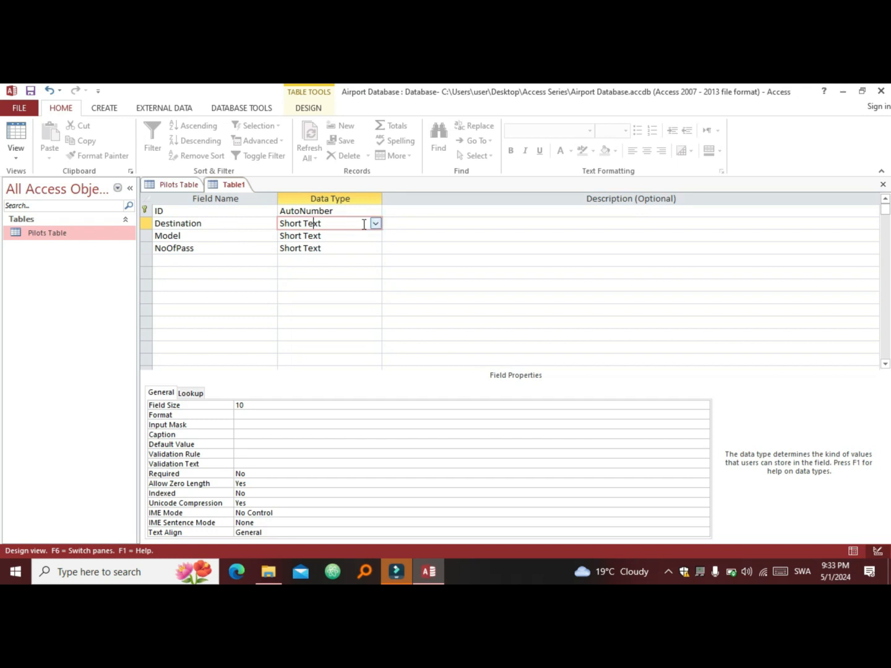
Step: Start the Lookup Wizard for the Destination field, choosing to type in the values yourself
{"action": "left_click", "coordinate": [375, 224]}
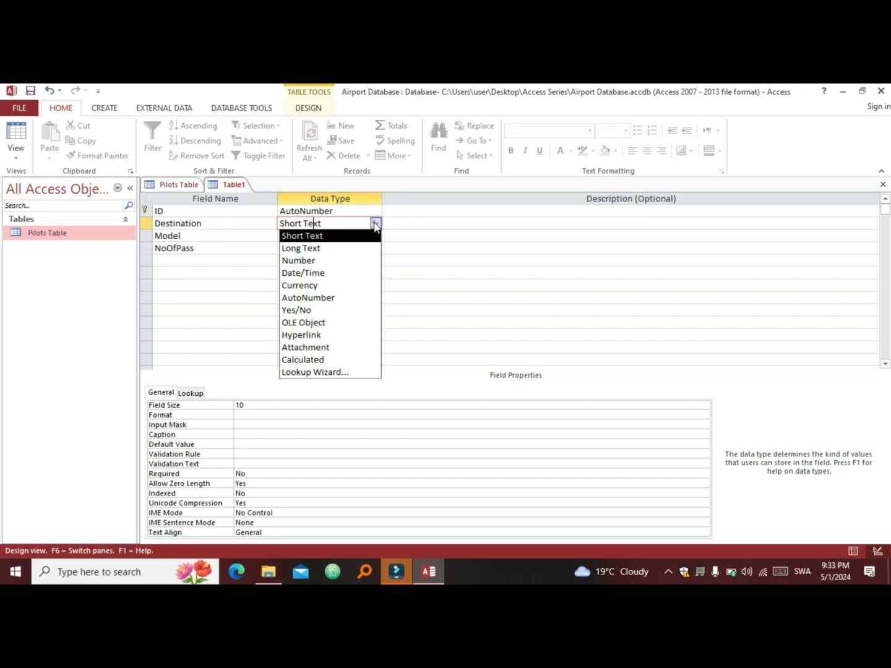
{"action": "left_click", "coordinate": [322, 373]}
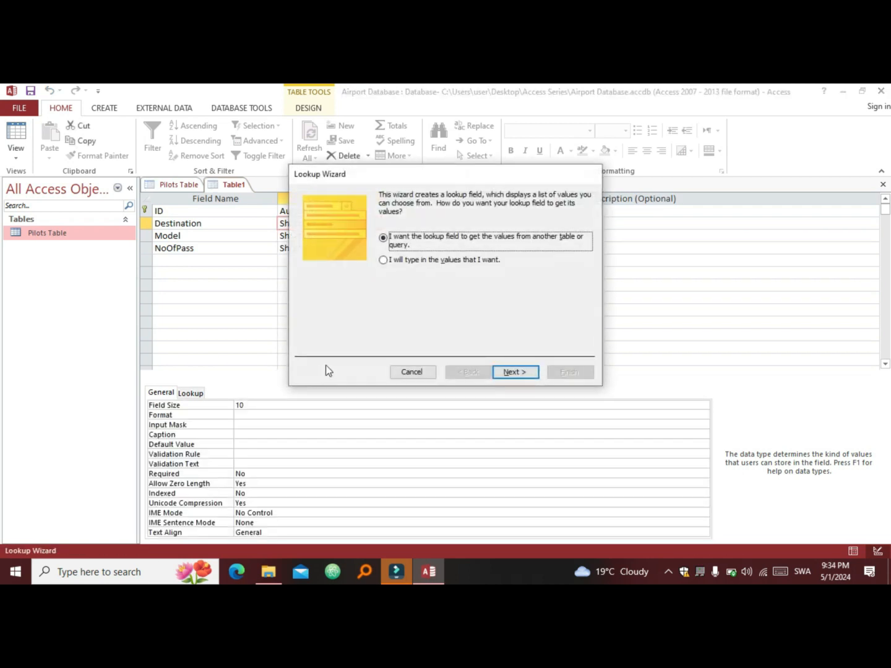
{"action": "left_click", "coordinate": [396, 262]}
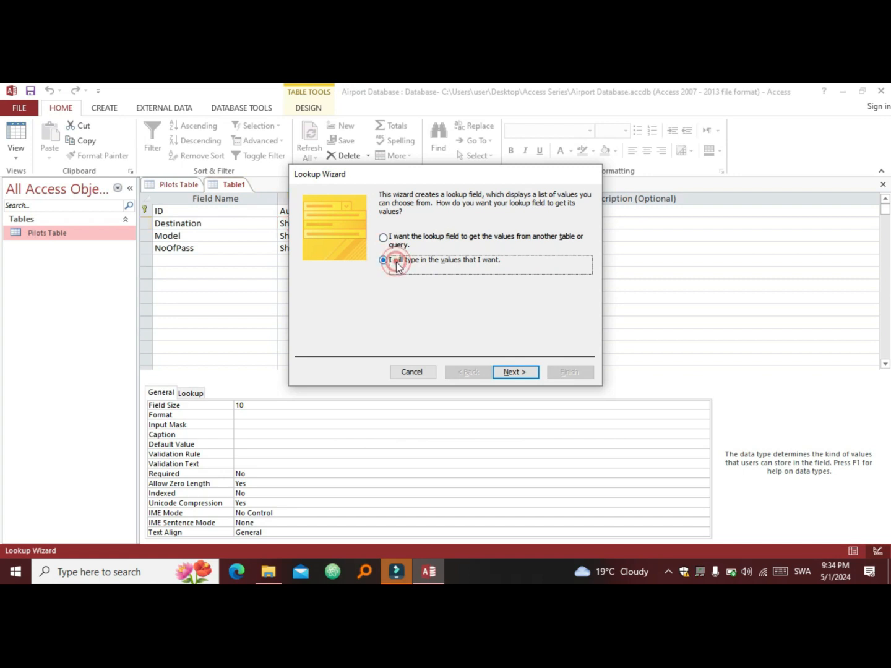
{"action": "left_click", "coordinate": [515, 372]}
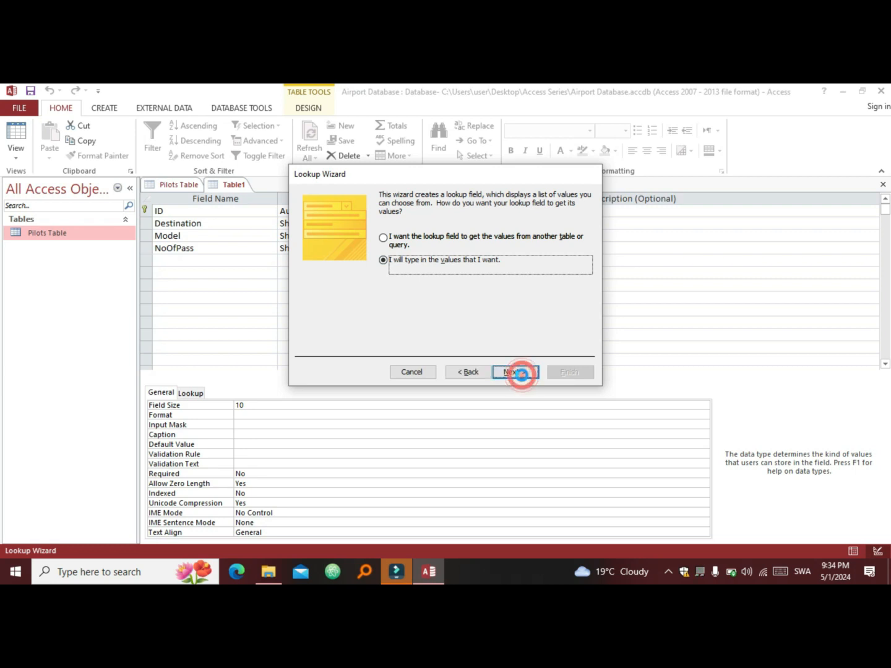
Step: Enter Nairobi, Kisumu, Mombasa and Nakuru as the lookup values and finish the wizard
{"action": "left_click", "coordinate": [326, 273]}
{"action": "key", "text": "Caps_Lock"}
{"action": "type", "text": "N"}
{"action": "key", "text": "Caps_Lock"}
{"action": "type", "text": "airobi"}
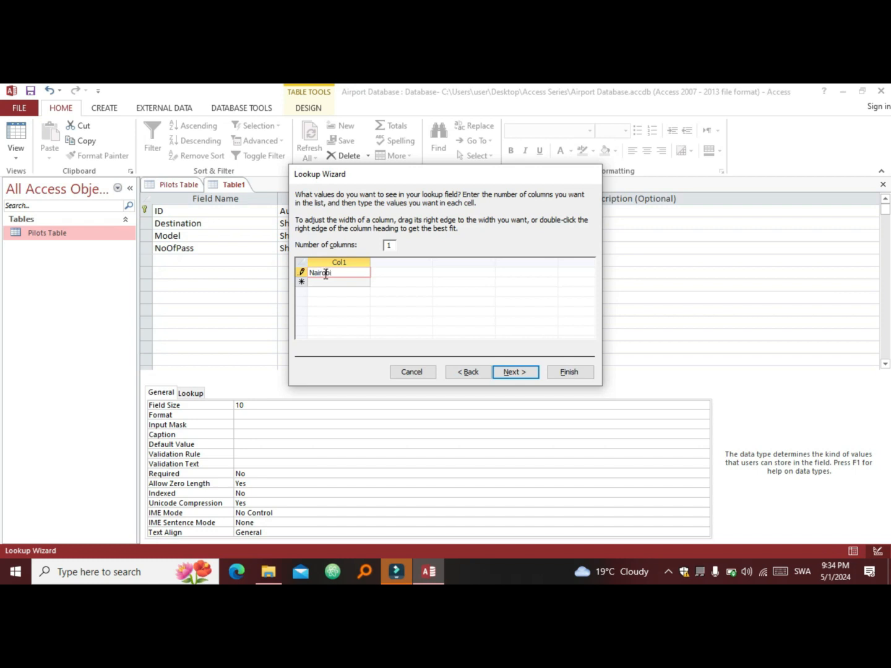
{"action": "left_click", "coordinate": [334, 282]}
{"action": "key", "text": "Caps_Lock"}
{"action": "type", "text": "K"}
{"action": "key", "text": "Caps_Lock"}
{"action": "type", "text": "isumu"}
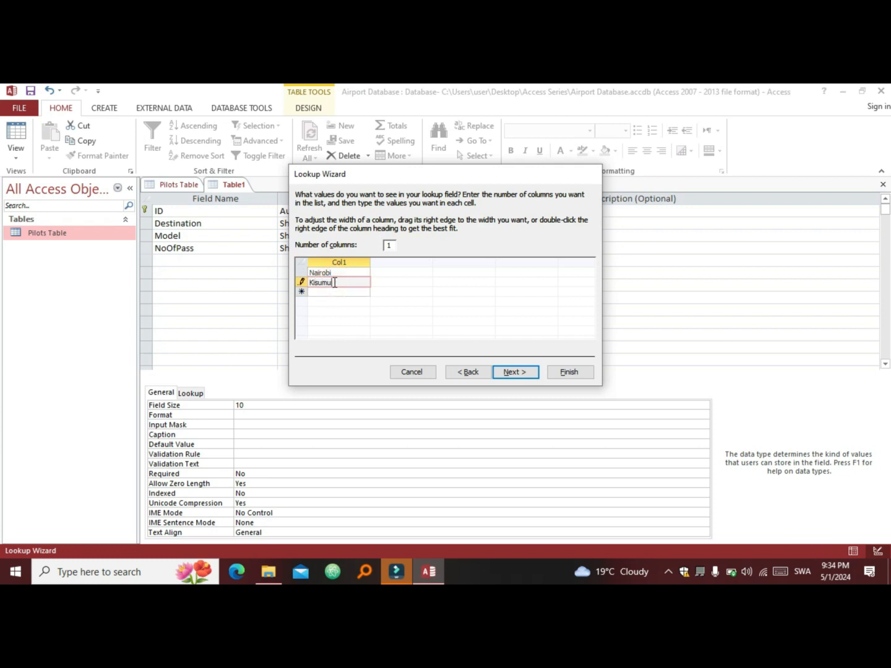
{"action": "key", "text": "Return"}
{"action": "key", "text": "Caps_Lock"}
{"action": "type", "text": "M"}
{"action": "key", "text": "Caps_Lock"}
{"action": "type", "text": "ombasa"}
{"action": "key", "text": "Return"}
{"action": "key", "text": "Caps_Lock"}
{"action": "type", "text": "N"}
{"action": "key", "text": "Caps_Lock"}
{"action": "type", "text": "a"}
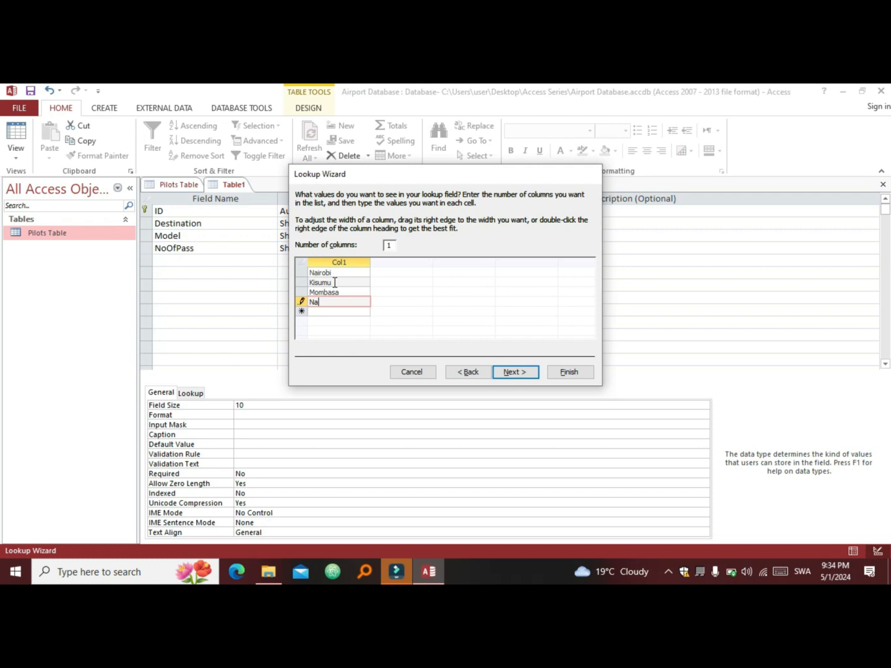
{"action": "type", "text": "kuru"}
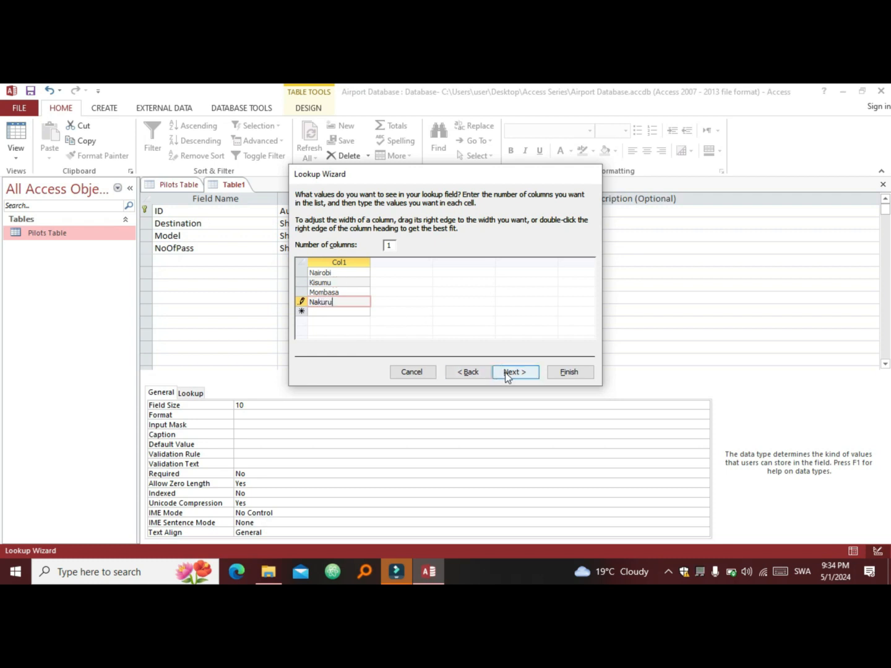
{"action": "left_click", "coordinate": [570, 373]}
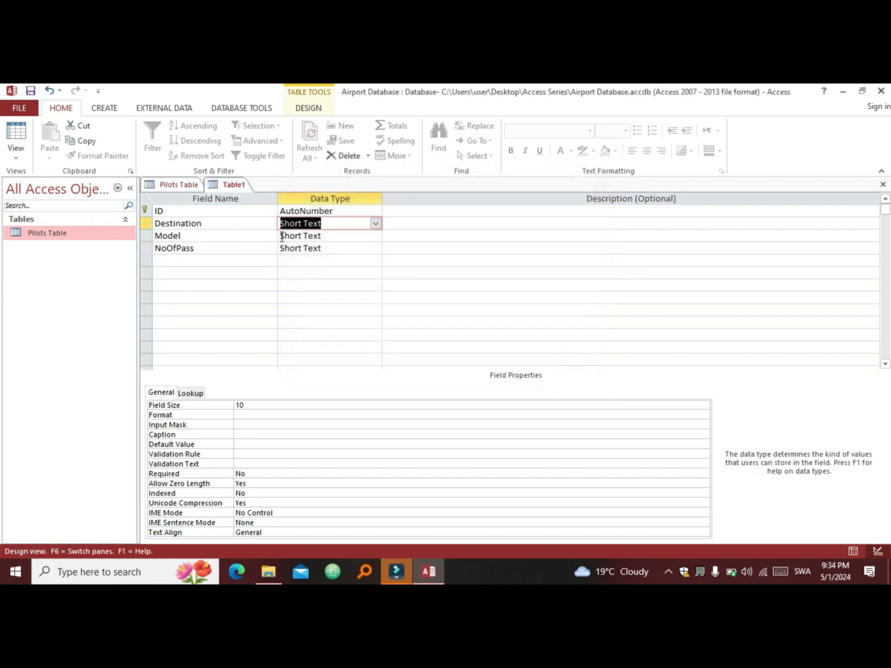
Step: Start the Lookup Wizard for the Model field, choosing to type in the values yourself
{"action": "left_click", "coordinate": [304, 236]}
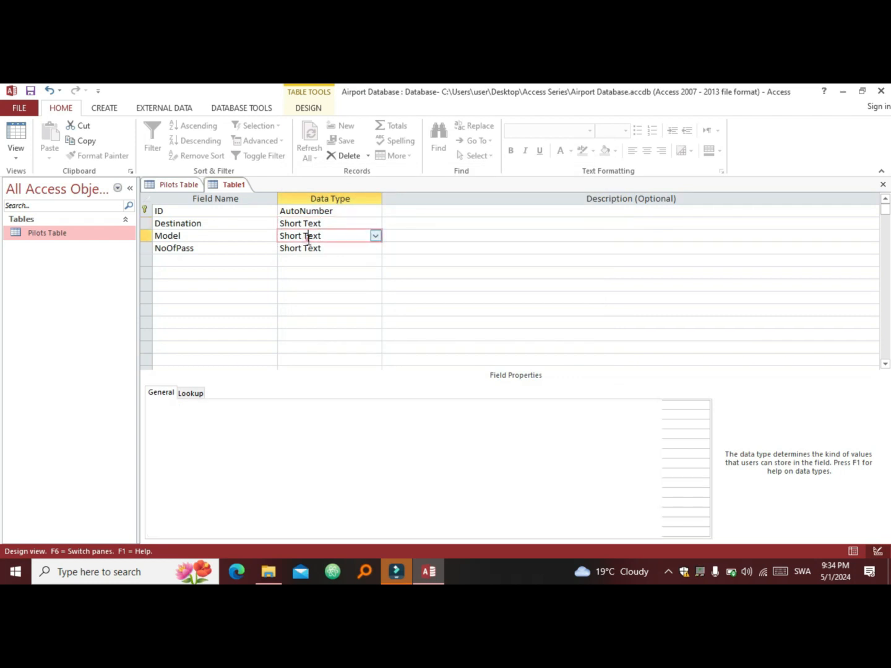
{"action": "left_click", "coordinate": [375, 236]}
{"action": "left_click", "coordinate": [331, 387]}
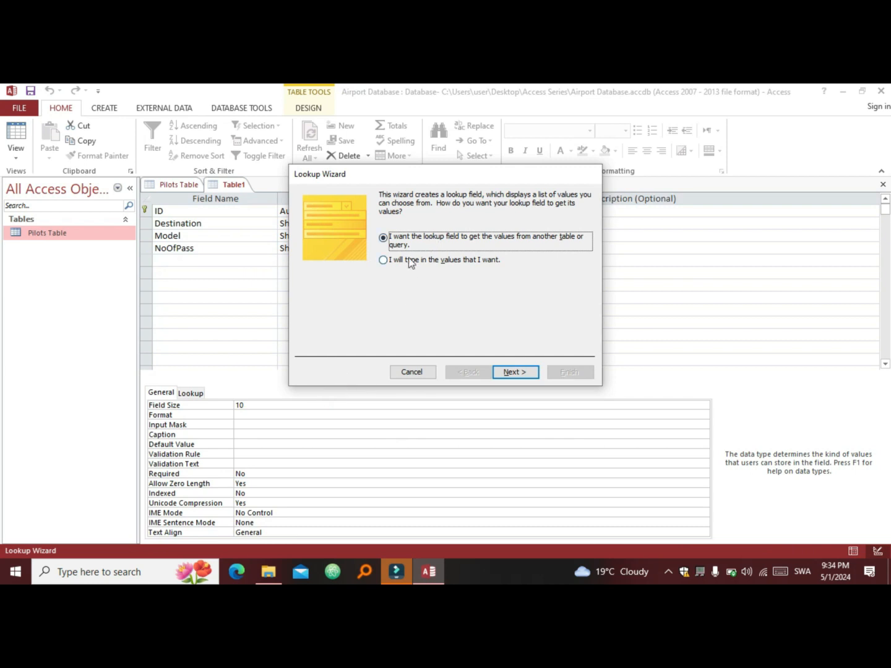
{"action": "left_click", "coordinate": [409, 259]}
{"action": "left_click", "coordinate": [513, 373]}
Step: Enter Jet, Helicopter and Airplane as Model's lookup values and finish the wizard
{"action": "left_click", "coordinate": [349, 275]}
{"action": "key", "text": "Caps_Lock"}
{"action": "type", "text": "J"}
{"action": "key", "text": "Caps_Lock"}
{"action": "type", "text": "et"}
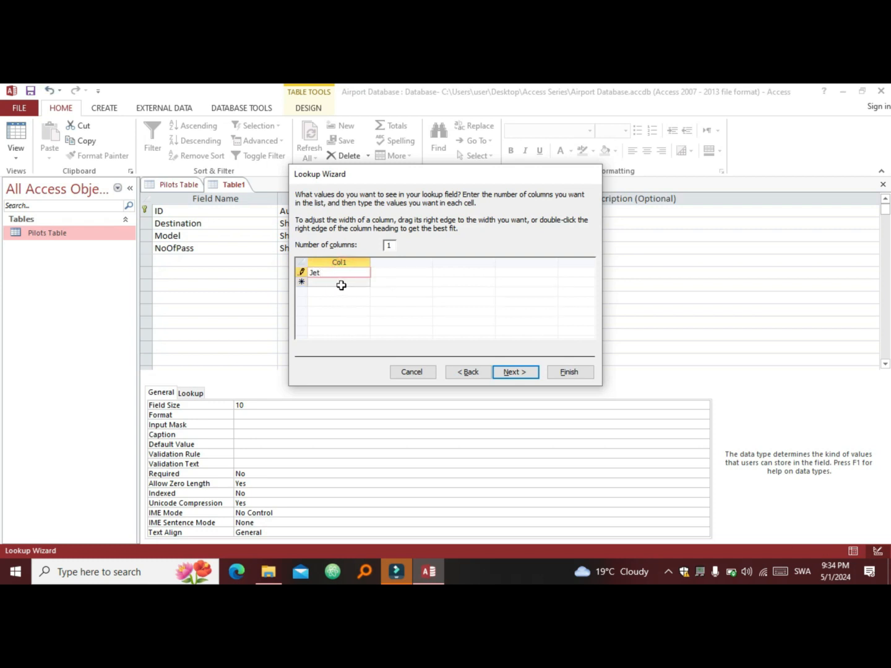
{"action": "left_click", "coordinate": [332, 282]}
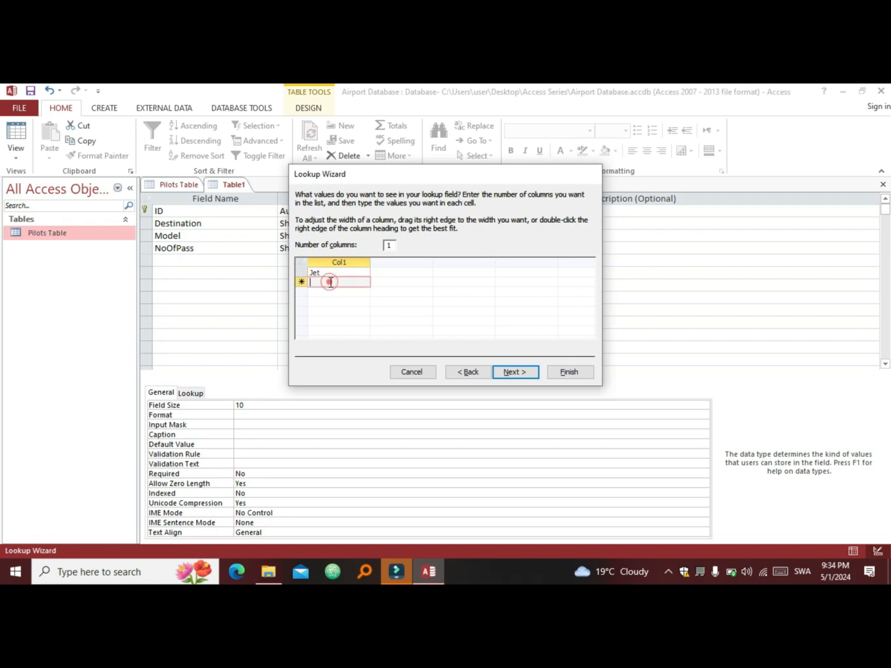
{"action": "key", "text": "Caps_Lock"}
{"action": "type", "text": "H"}
{"action": "key", "text": "Caps_Lock"}
{"action": "type", "text": "elicopter"}
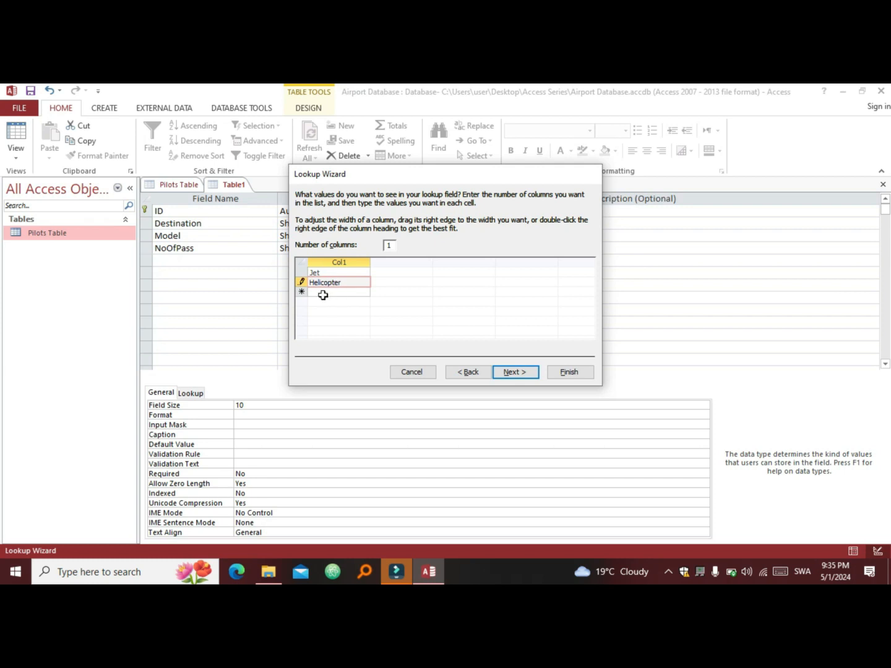
{"action": "left_click", "coordinate": [327, 294]}
{"action": "key", "text": "Caps_Lock"}
{"action": "type", "text": "A"}
{"action": "key", "text": "Caps_Lock"}
{"action": "type", "text": "i"}
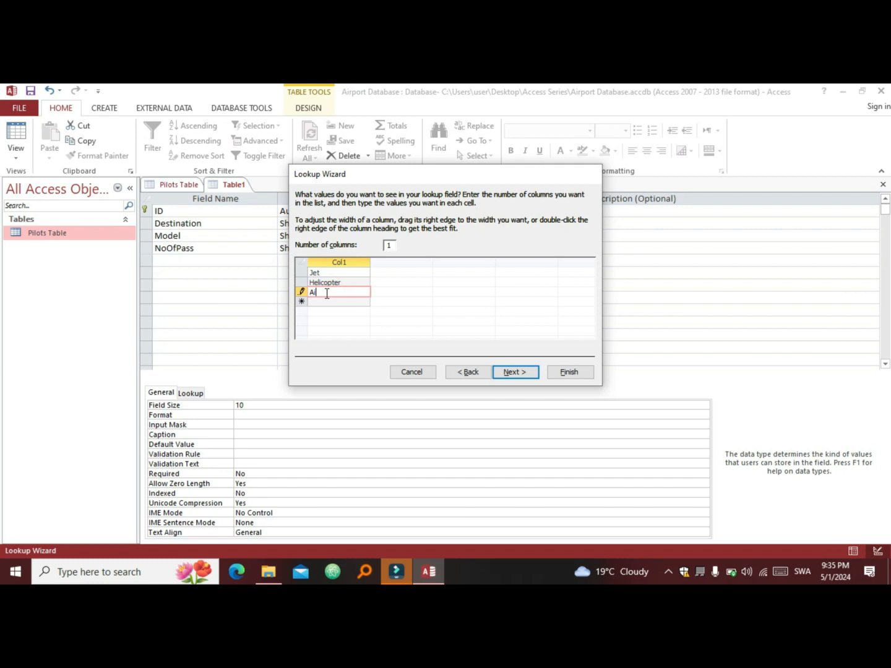
{"action": "type", "text": "rplane"}
{"action": "left_click", "coordinate": [563, 372]}
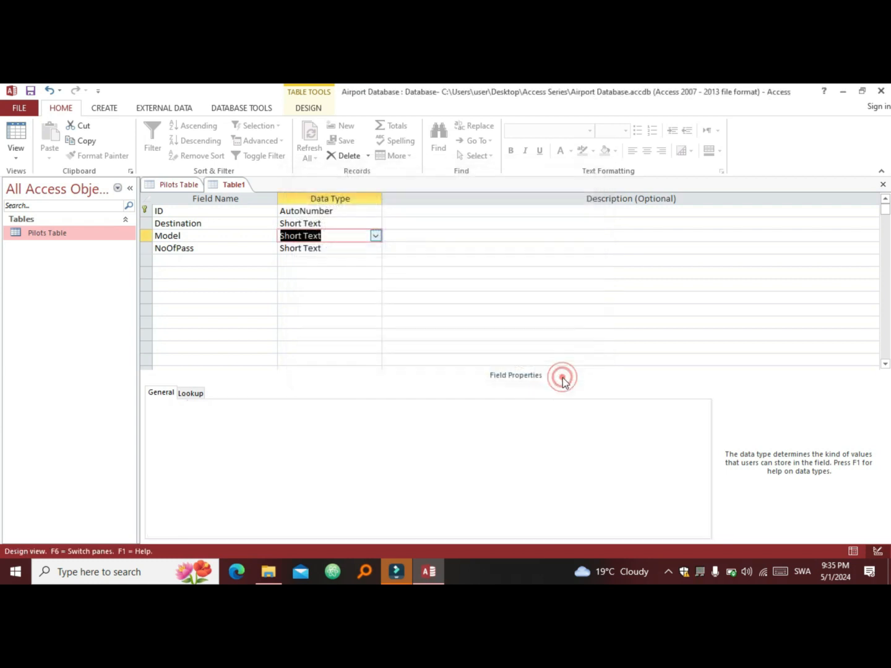
{"action": "left_click", "coordinate": [332, 248]}
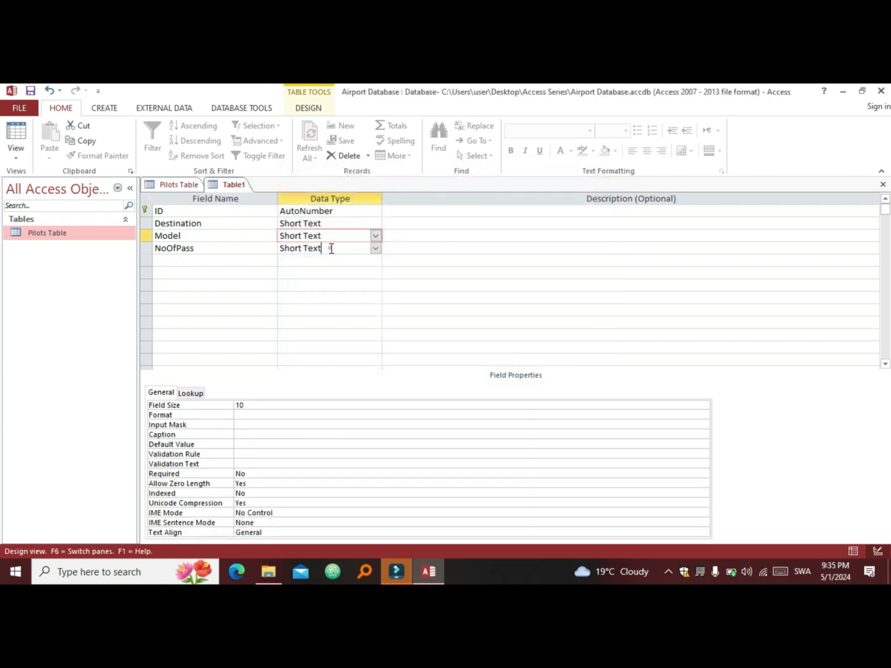
Step: Leave the NoOfPass field's data type as Short Text
{"action": "left_click", "coordinate": [376, 248]}
{"action": "left_click", "coordinate": [375, 247]}
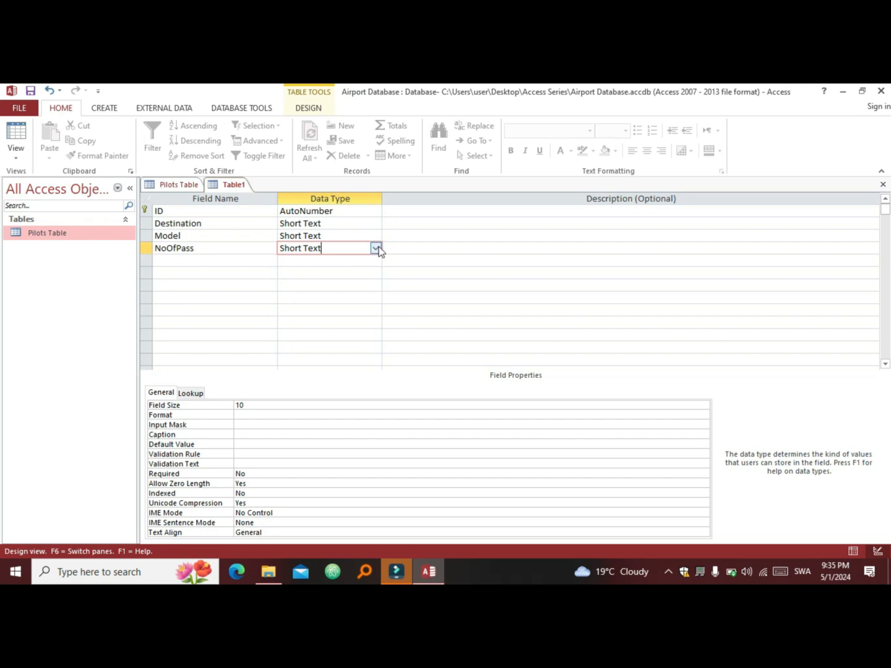
{"action": "left_click", "coordinate": [377, 248]}
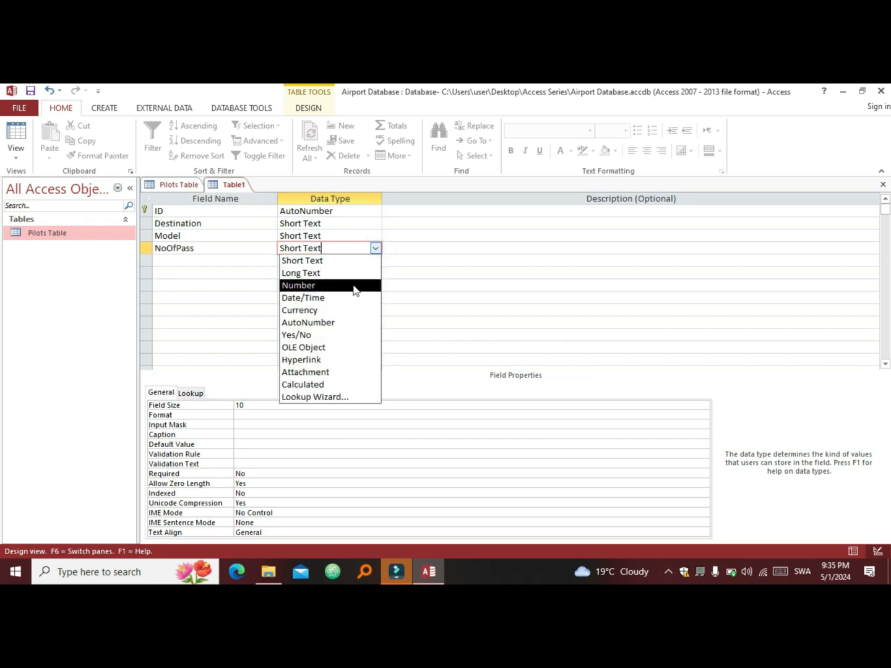
{"action": "left_click", "coordinate": [377, 248]}
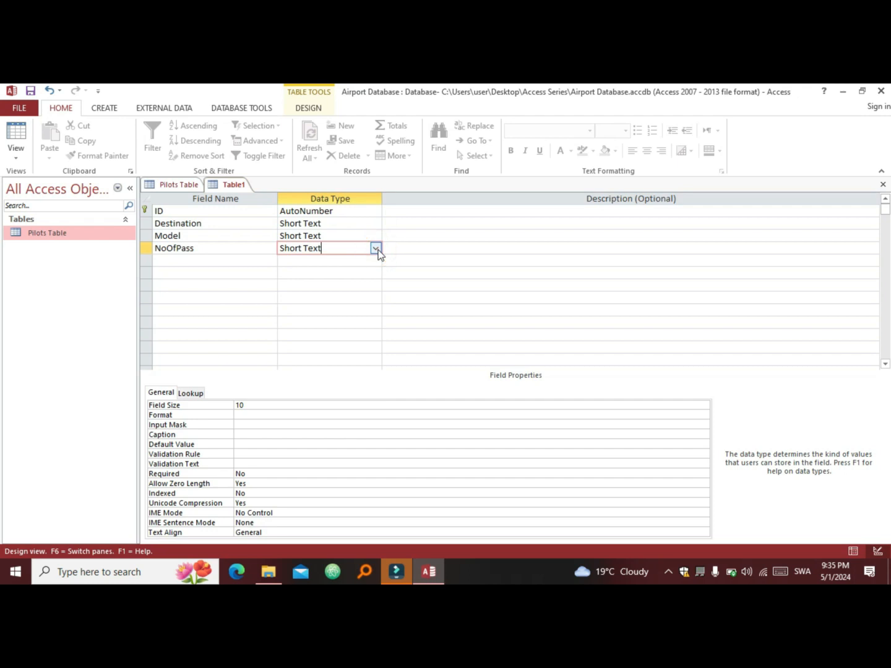
Step: Save Table1 under the name 'Airplane Table'
{"action": "key", "text": "ctrl+s"}
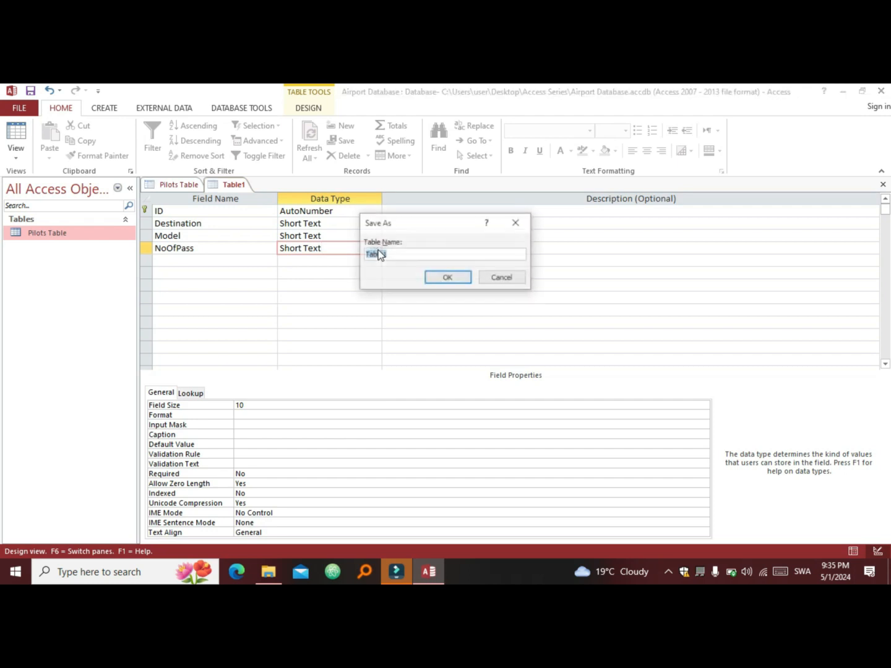
{"action": "left_click", "coordinate": [391, 253]}
{"action": "key", "text": "BackSpace"}
{"action": "key", "text": "BackSpace"}
{"action": "key", "text": "BackSpace"}
{"action": "key", "text": "BackSpace"}
{"action": "key", "text": "BackSpace"}
{"action": "key", "text": "BackSpace"}
{"action": "key", "text": "Caps_Lock"}
{"action": "type", "text": "A"}
{"action": "key", "text": "Caps_Lock"}
{"action": "type", "text": "i"}
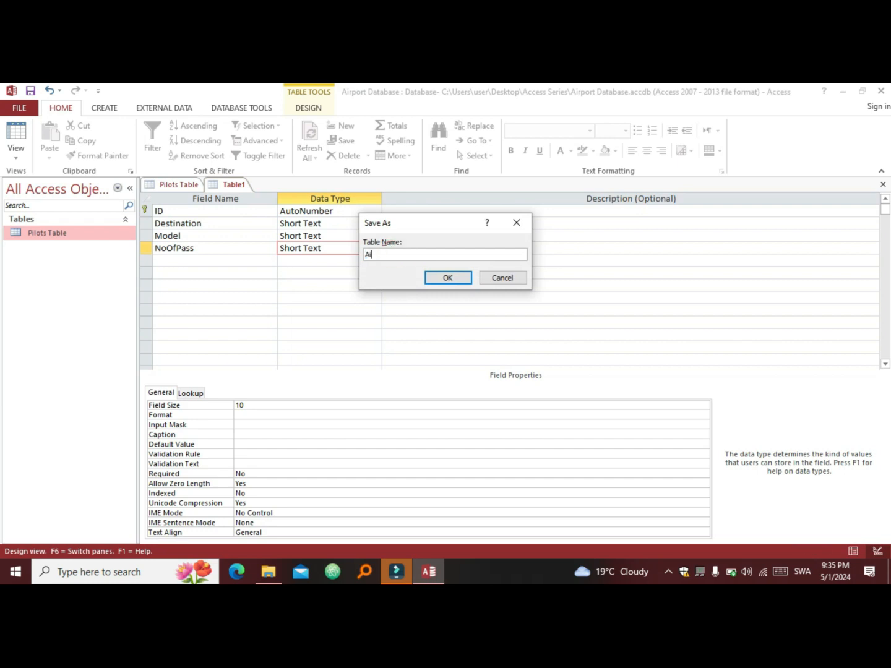
{"action": "type", "text": "rplane"}
{"action": "key", "text": "Caps_Lock"}
{"action": "type", "text": "T"}
{"action": "key", "text": "Caps_Lock"}
{"action": "type", "text": "able"}
{"action": "left_click", "coordinate": [459, 282]}
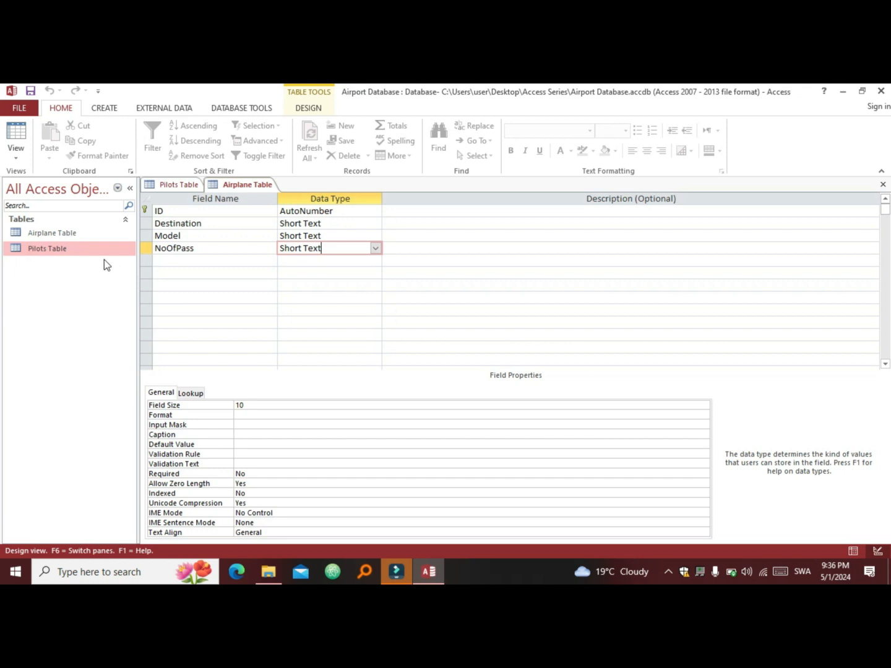
Step: Close the Airplane Table design and the Pilots Table
{"action": "left_click", "coordinate": [244, 186]}
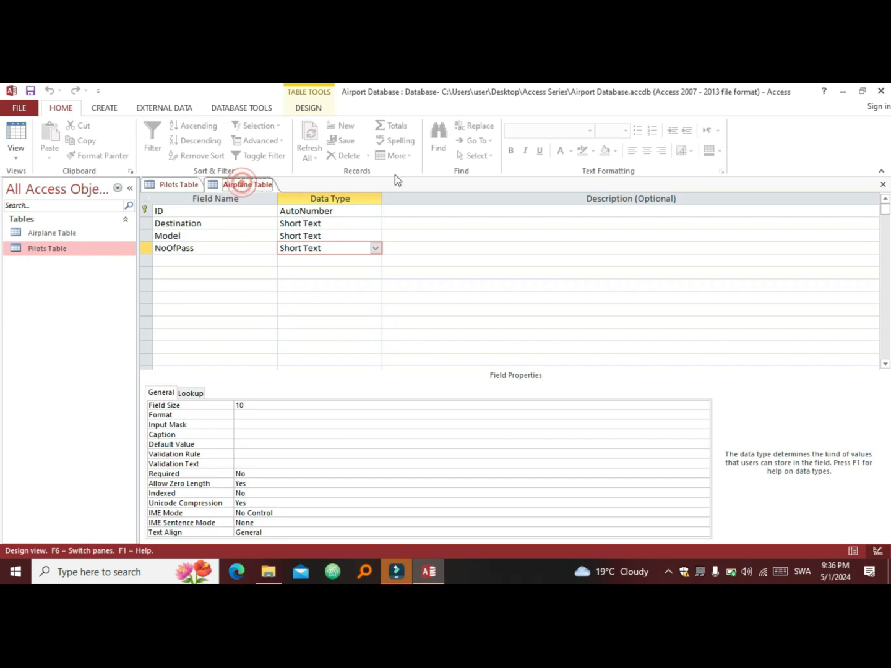
{"action": "left_click", "coordinate": [883, 184]}
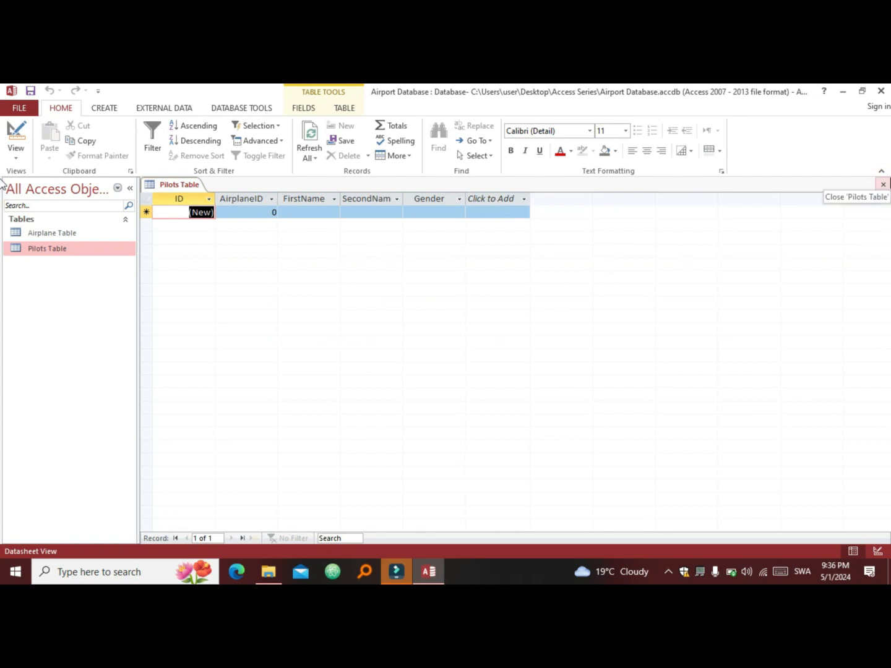
{"action": "left_click", "coordinate": [883, 185]}
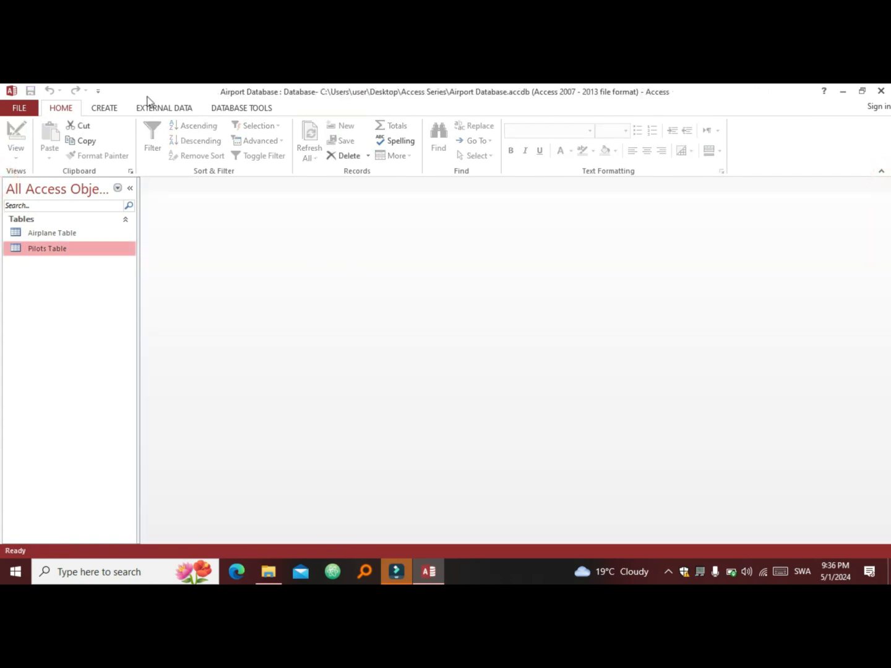
Step: Open the Relationships window and add Airplane Table and Pilots Table to it
{"action": "left_click", "coordinate": [239, 111]}
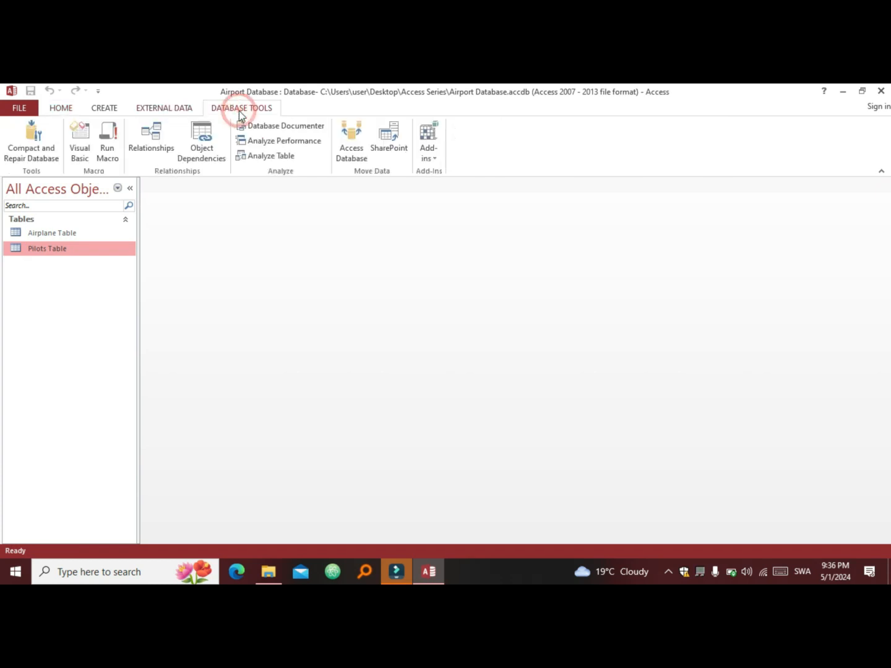
{"action": "left_click", "coordinate": [149, 144]}
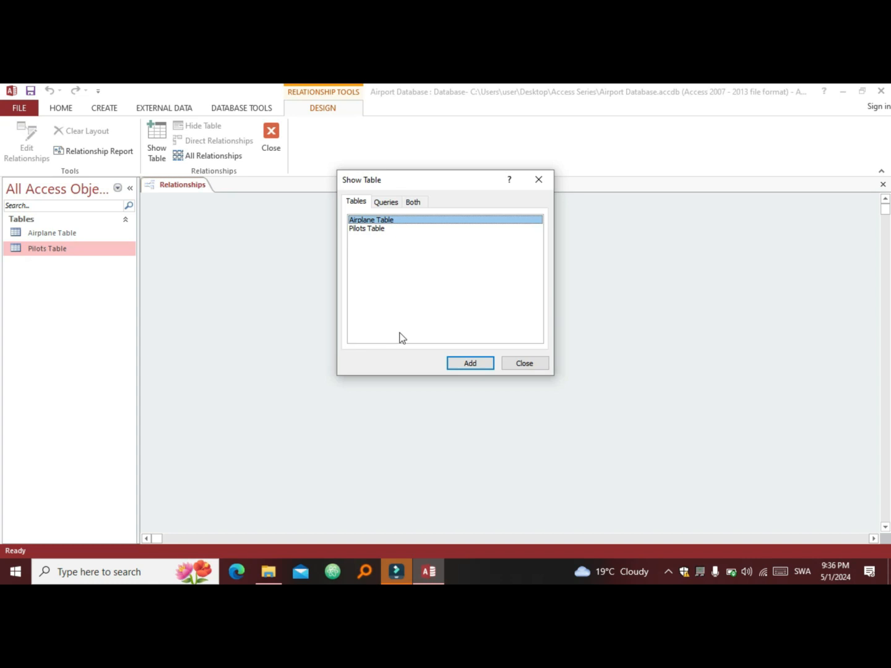
{"action": "left_click", "coordinate": [460, 364]}
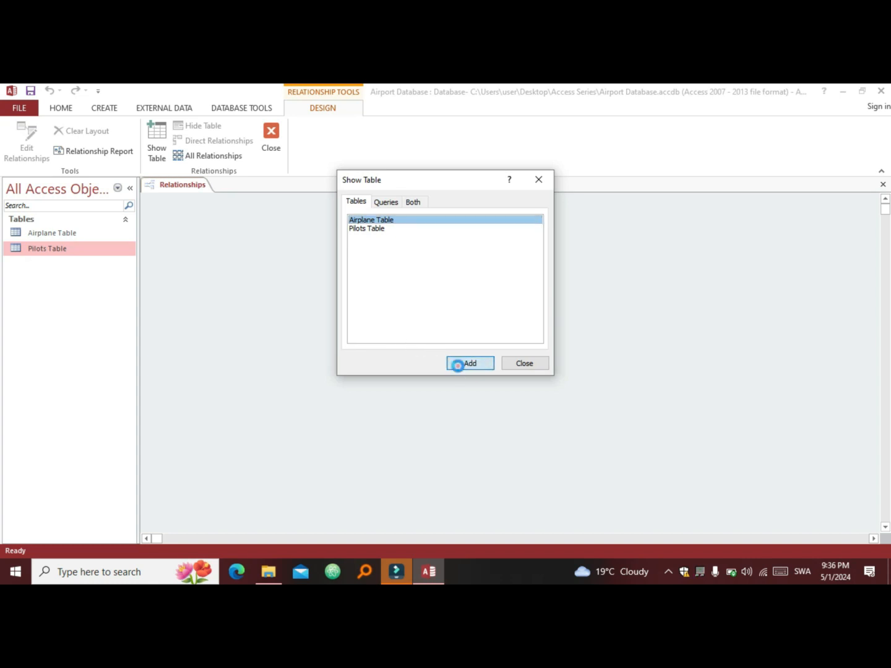
{"action": "left_click", "coordinate": [367, 229]}
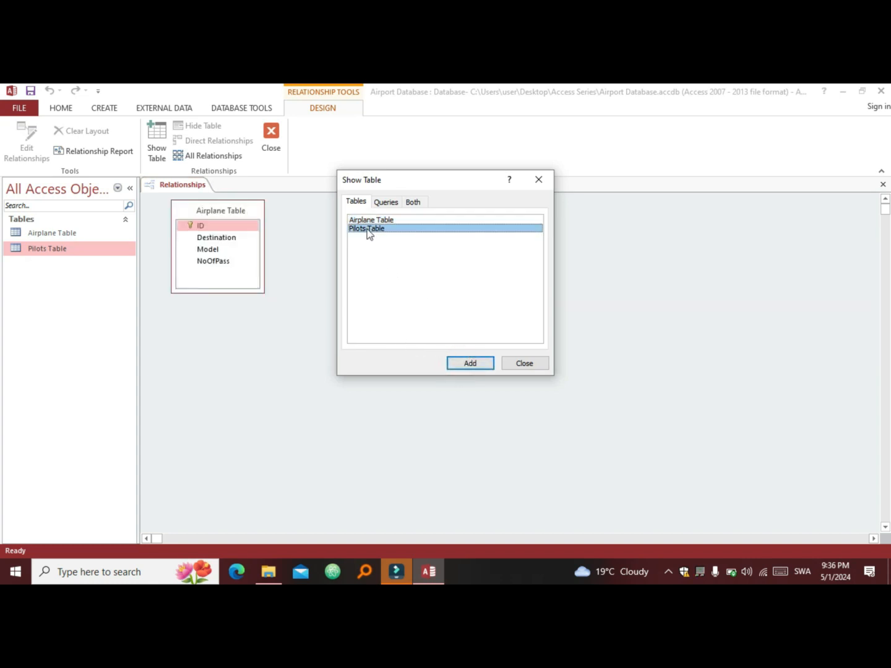
{"action": "left_click", "coordinate": [482, 366]}
{"action": "left_click", "coordinate": [524, 365]}
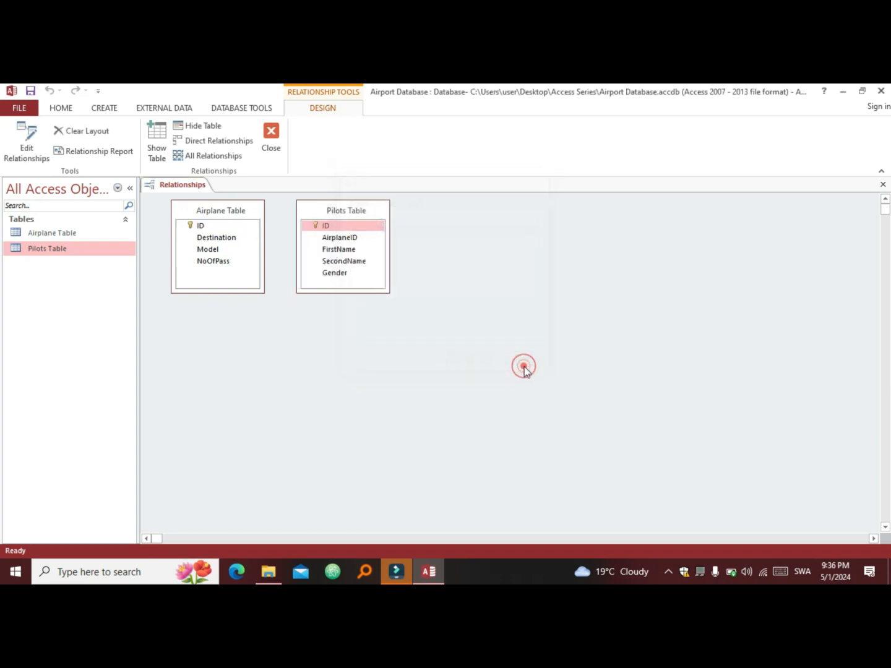
Step: Reposition the Pilots Table field list and cancel the first mistaken ID link attempts
{"action": "left_click", "coordinate": [344, 209]}
{"action": "left_click_drag", "start_coordinate": [344, 210], "coordinate": [407, 234]}
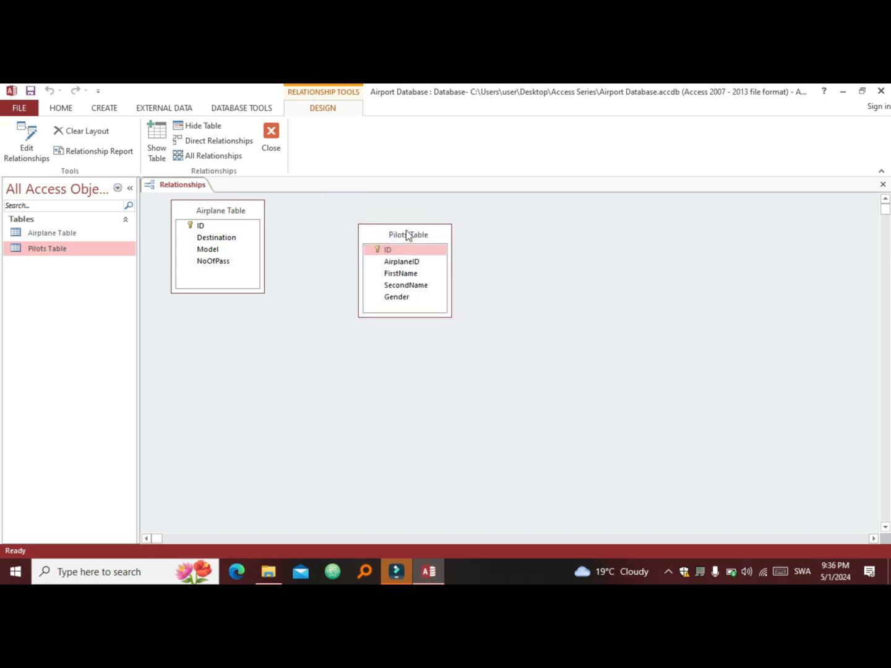
{"action": "left_click", "coordinate": [213, 227]}
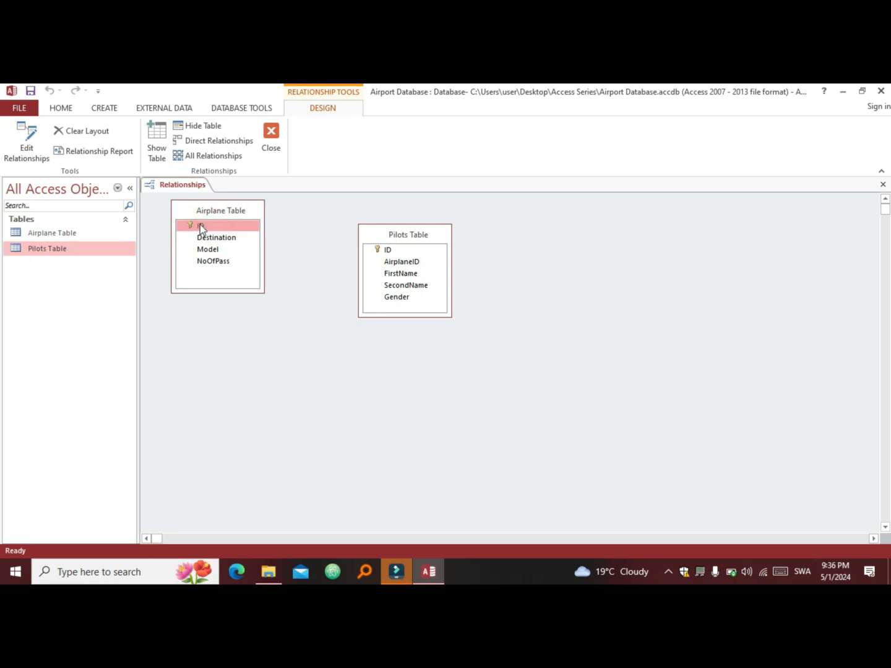
{"action": "left_click_drag", "start_coordinate": [200, 224], "coordinate": [393, 264]}
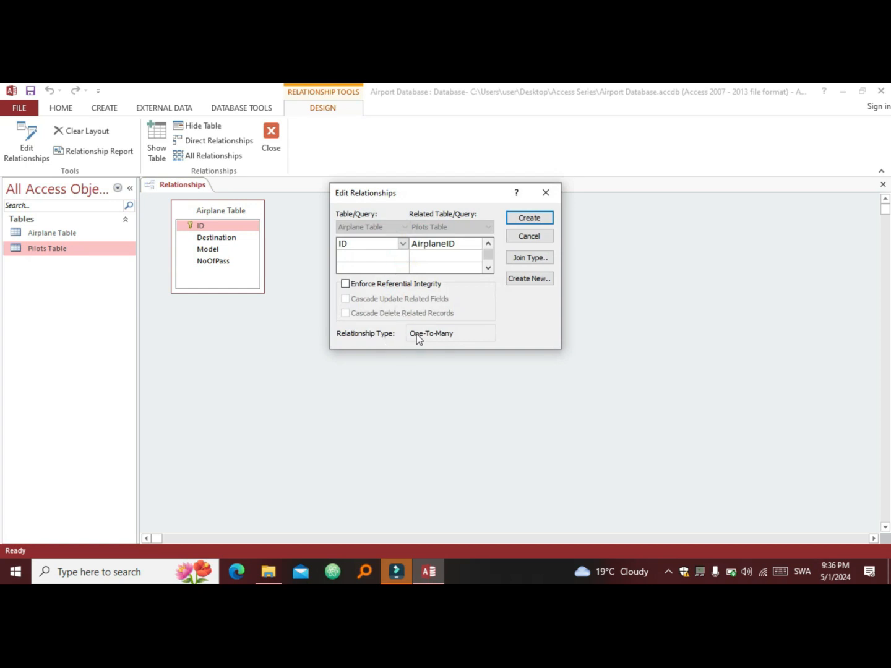
{"action": "left_click", "coordinate": [545, 192]}
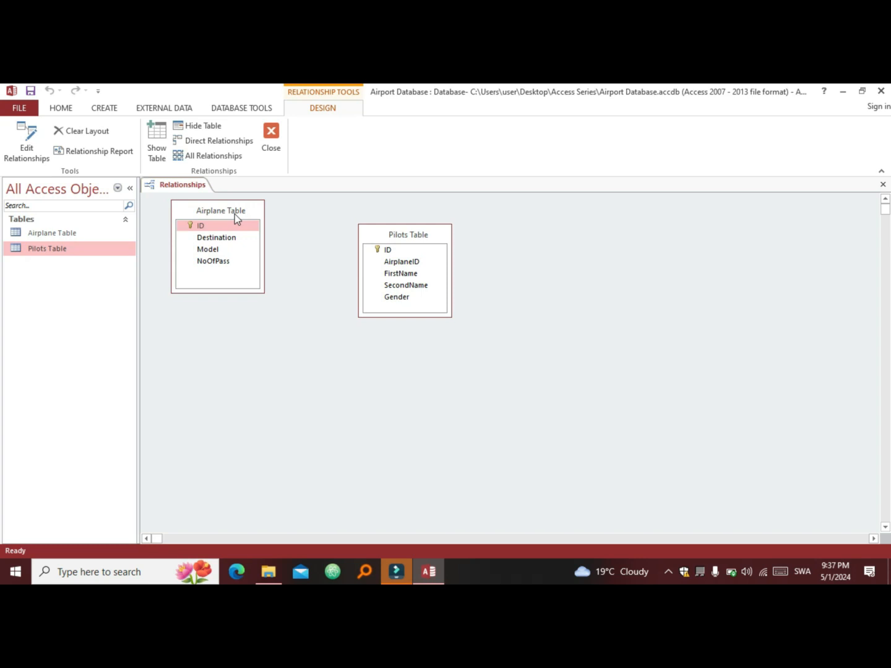
{"action": "left_click_drag", "start_coordinate": [225, 226], "coordinate": [387, 250]}
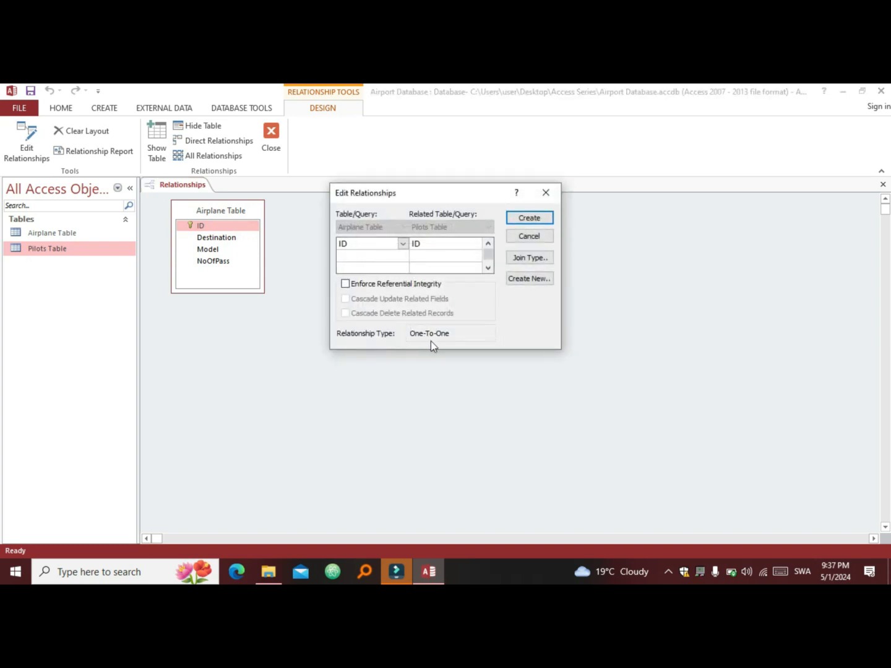
{"action": "left_click", "coordinate": [545, 193]}
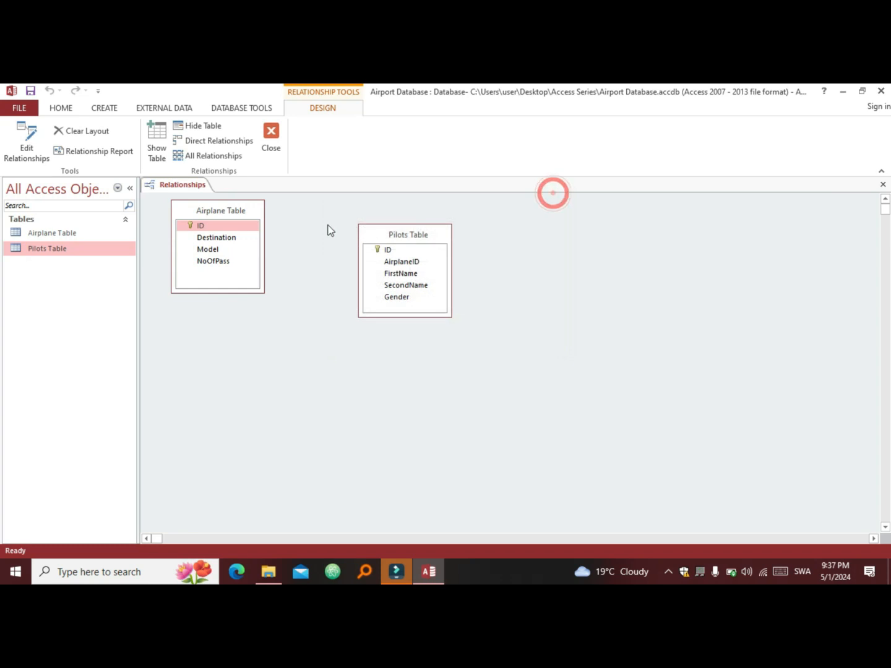
Step: Link Airplane Table ID to Pilots Table AirplaneID, enforcing referential integrity and cascade updates
{"action": "left_click_drag", "start_coordinate": [232, 225], "coordinate": [406, 262]}
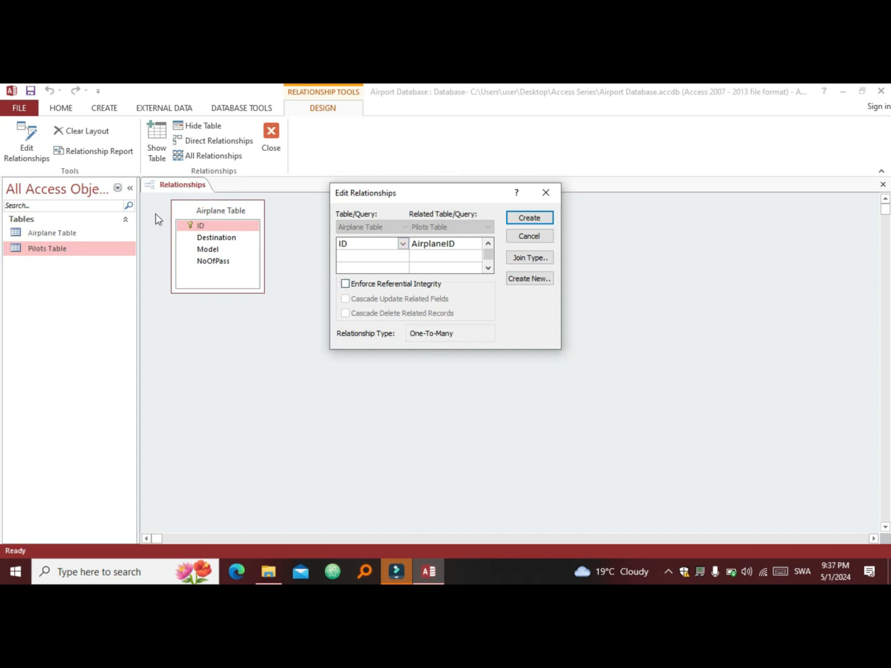
{"action": "left_click", "coordinate": [344, 284]}
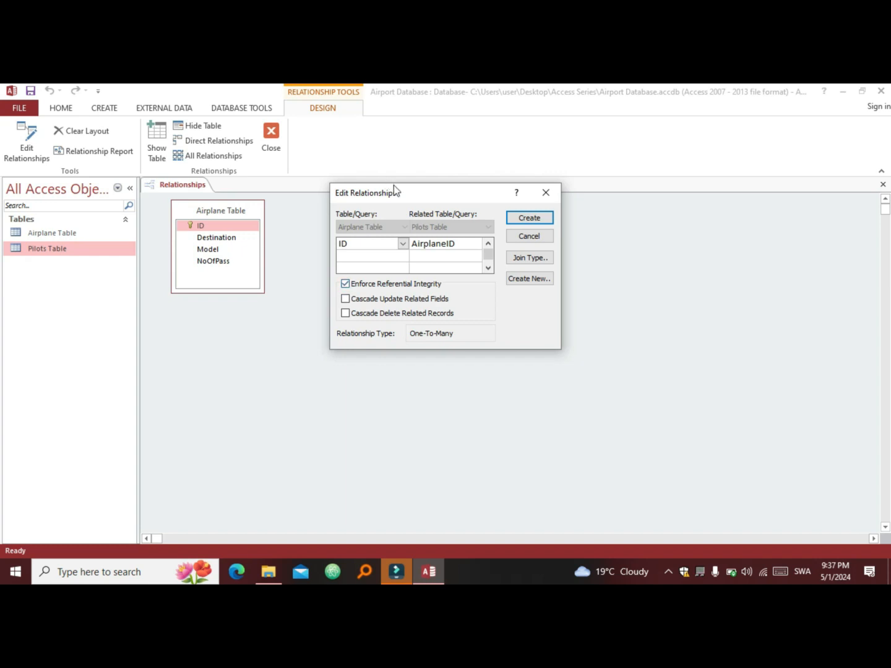
{"action": "left_click_drag", "start_coordinate": [393, 186], "coordinate": [526, 239]}
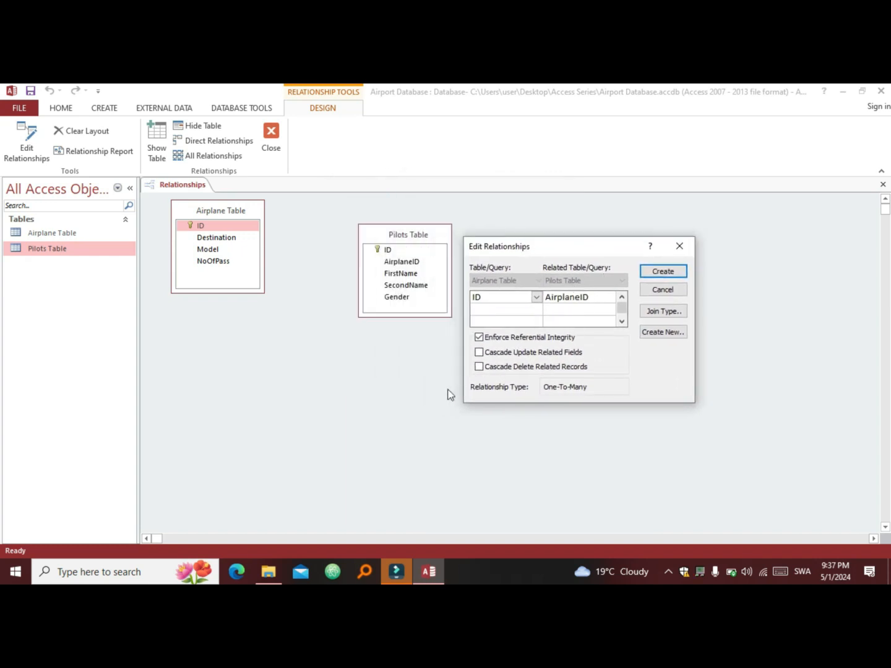
{"action": "left_click", "coordinate": [481, 352]}
Step: Also enable Cascade Delete Related Records and create the relationship
{"action": "left_click", "coordinate": [499, 370]}
{"action": "left_click", "coordinate": [660, 273]}
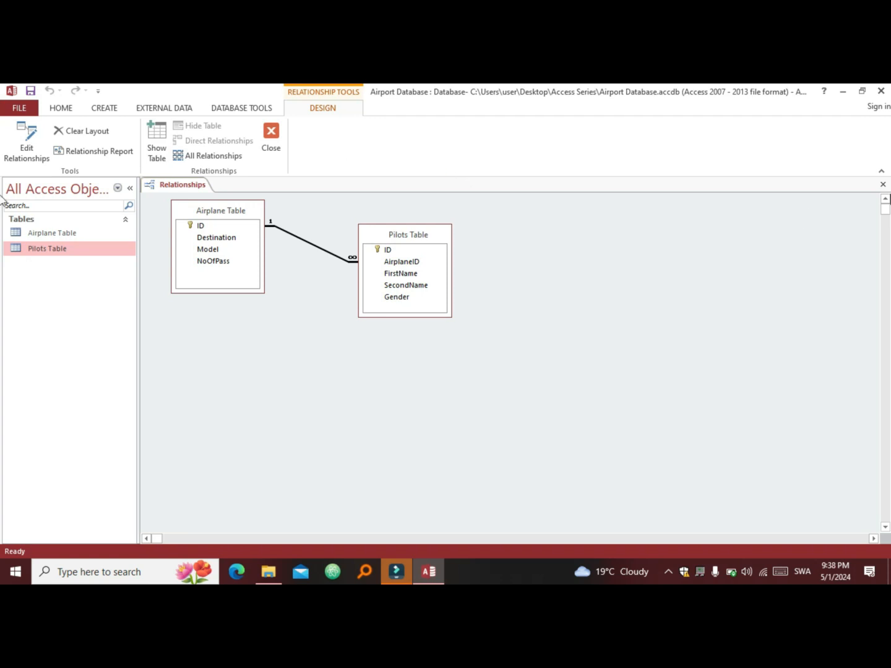
Step: Close Relationships and open Airplane Table and Pilots Table as datasheets, showing Airplane Table
{"action": "left_click", "coordinate": [883, 185]}
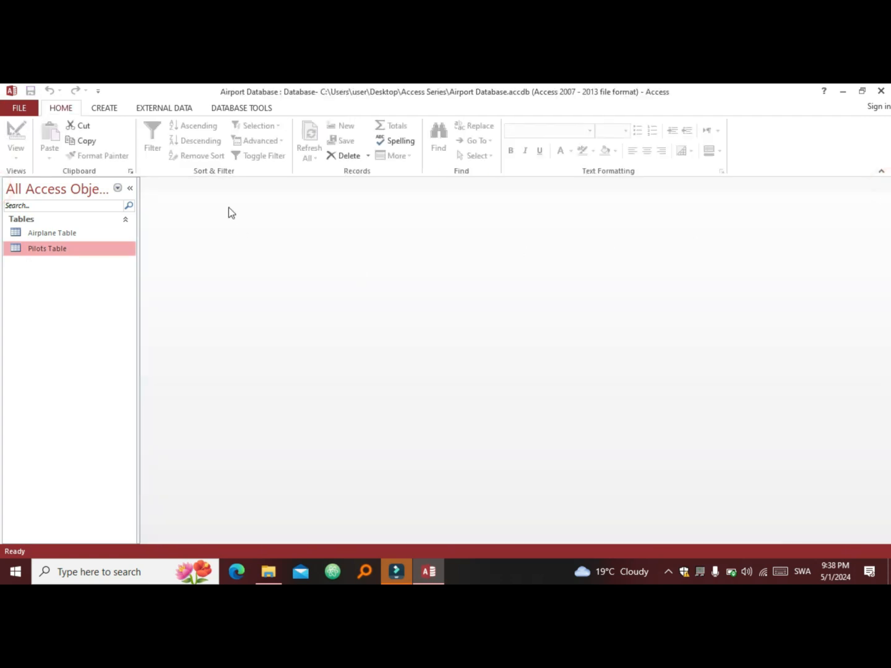
{"action": "double_click", "coordinate": [83, 236]}
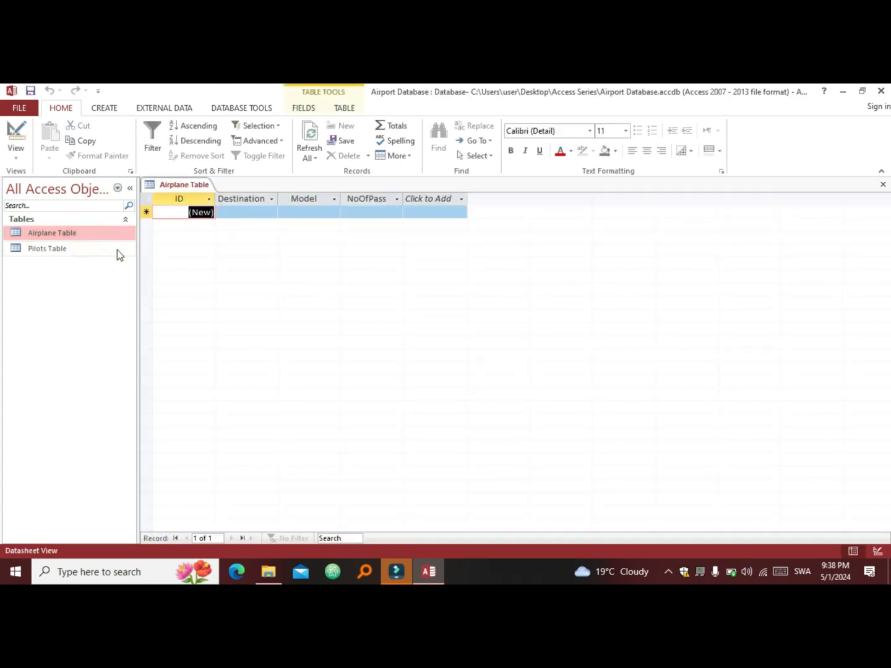
{"action": "double_click", "coordinate": [65, 249]}
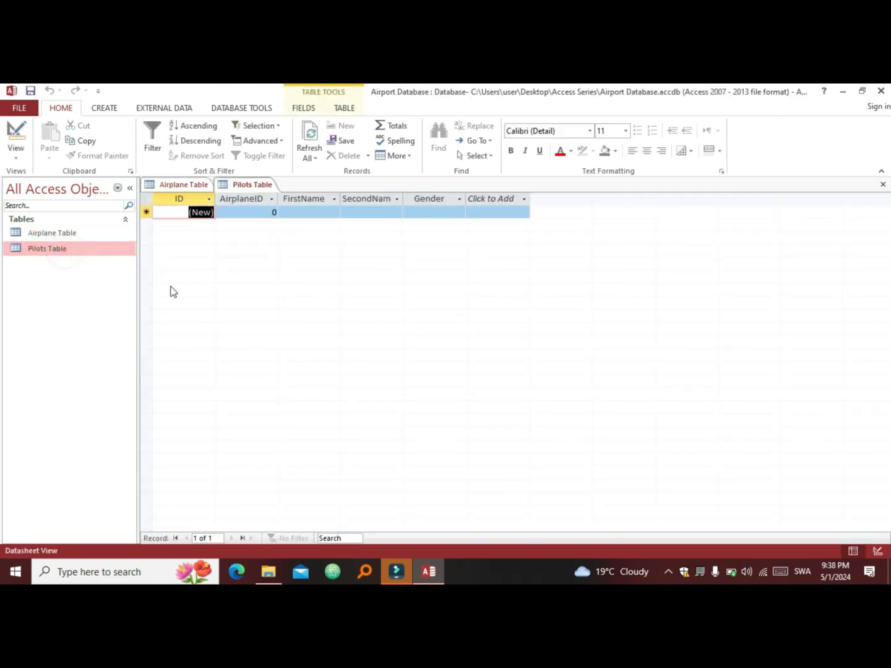
{"action": "left_click", "coordinate": [186, 185]}
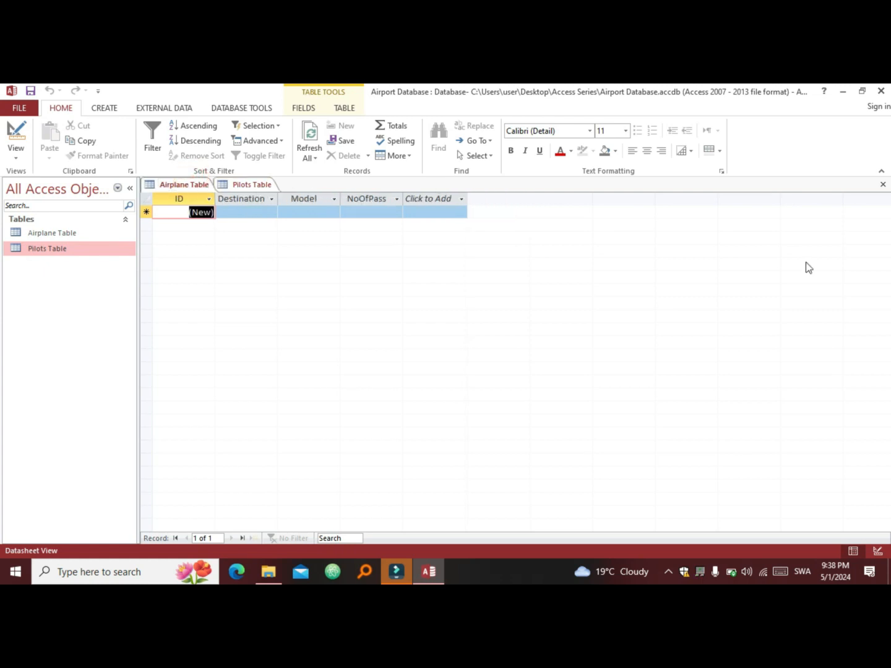
{"action": "left_click", "coordinate": [883, 184]}
{"action": "left_click", "coordinate": [882, 185]}
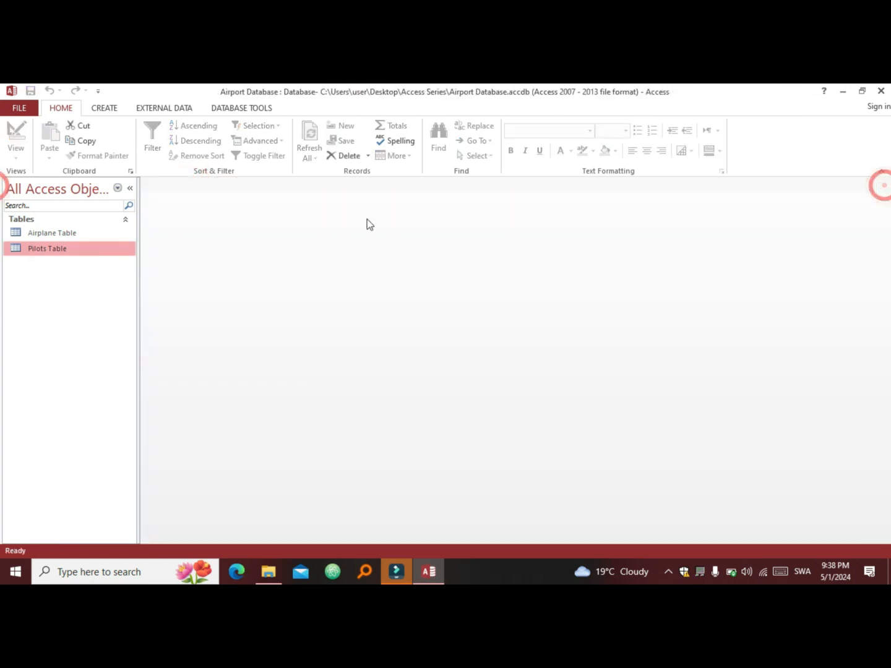
{"action": "double_click", "coordinate": [103, 234]}
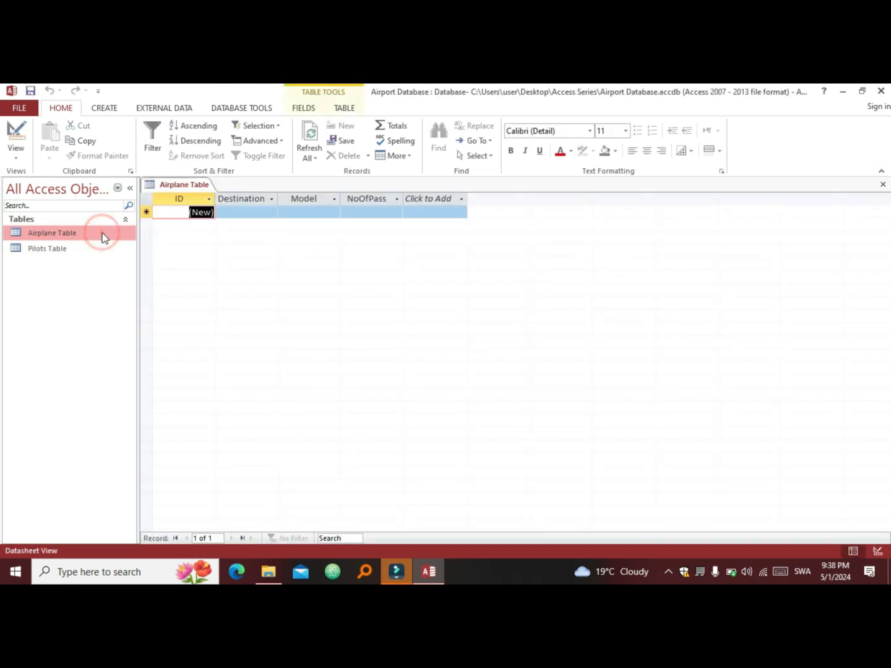
{"action": "double_click", "coordinate": [94, 247]}
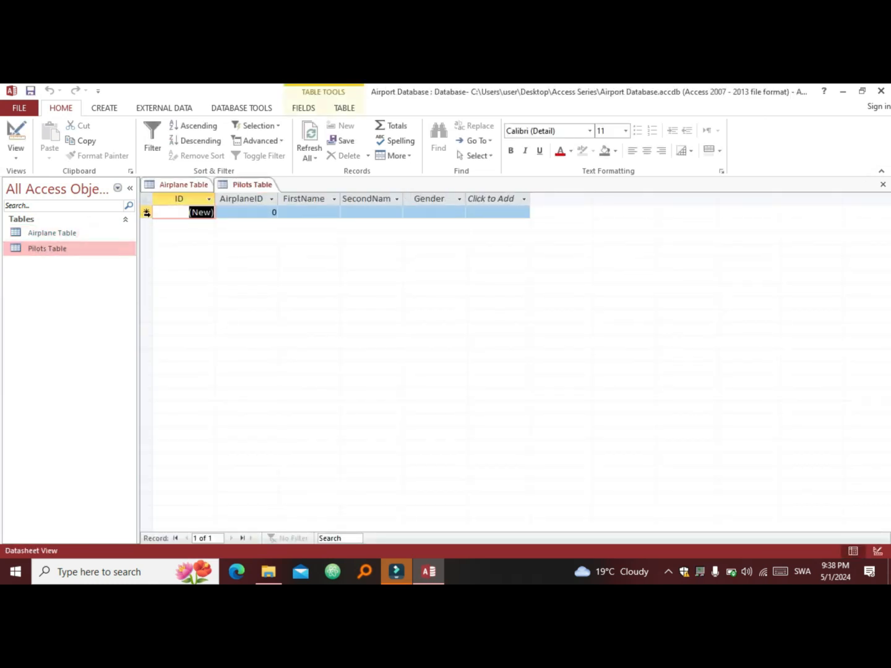
{"action": "left_click", "coordinate": [180, 185]}
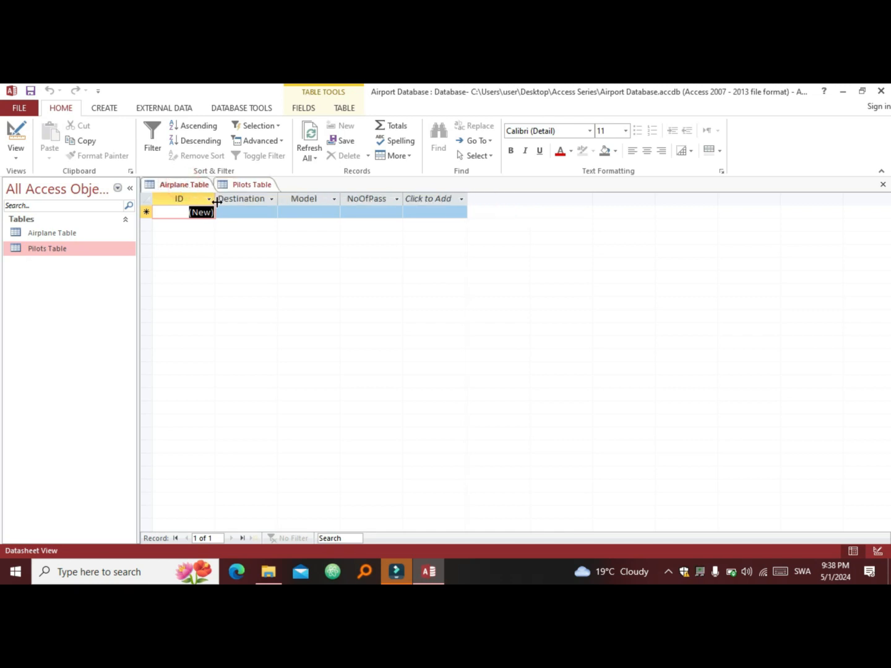
Step: Enter the first airplane record: Nairobi, Jet, 50 passengers
{"action": "left_click", "coordinate": [233, 211]}
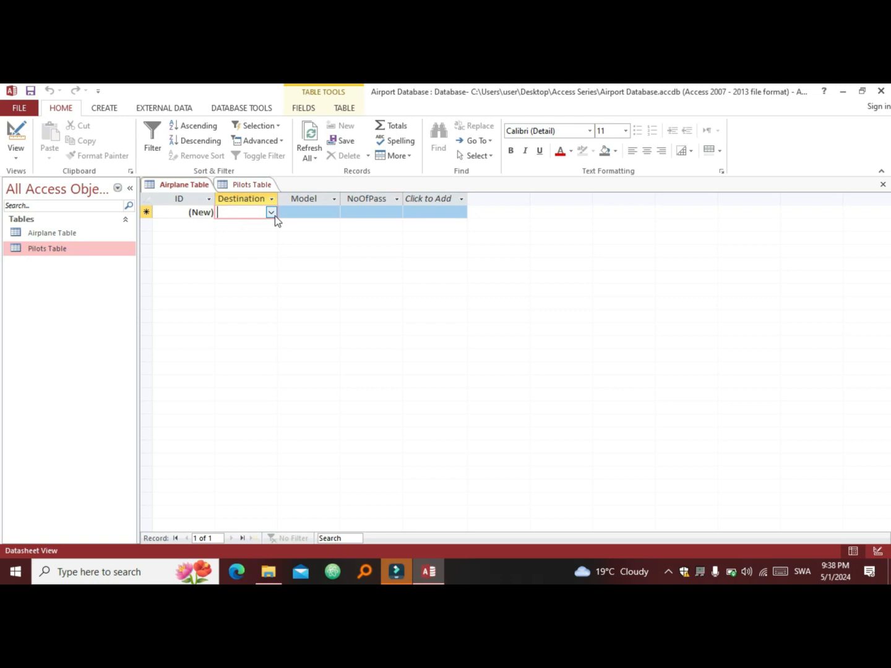
{"action": "left_click", "coordinate": [272, 213]}
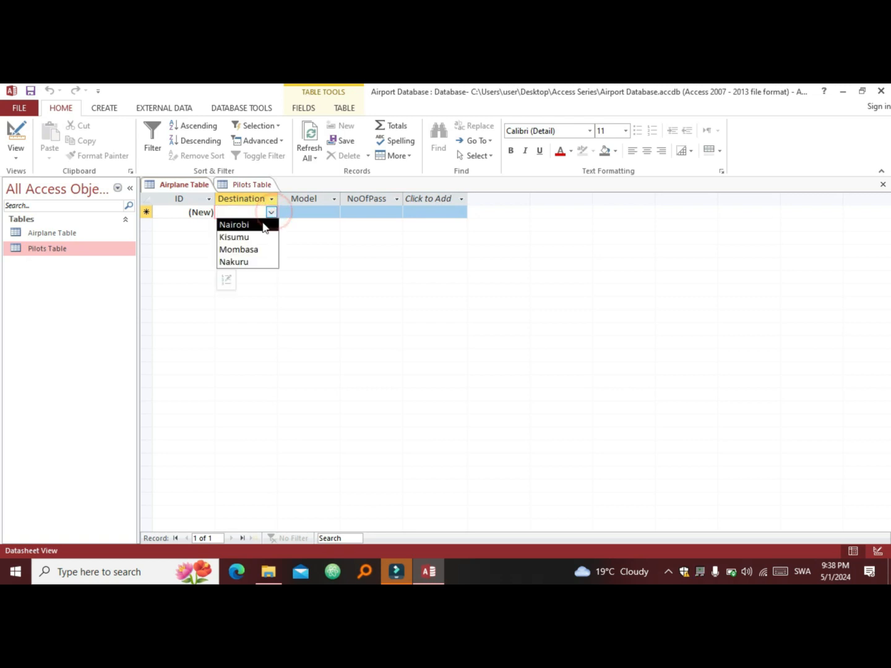
{"action": "left_click", "coordinate": [263, 225]}
{"action": "left_click", "coordinate": [315, 213]}
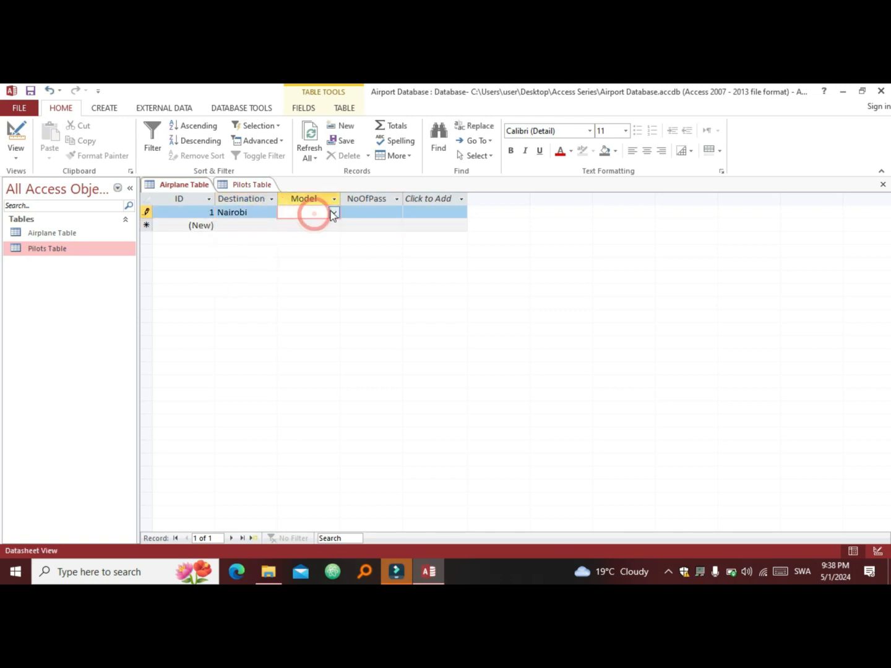
{"action": "left_click", "coordinate": [334, 213]}
{"action": "left_click", "coordinate": [320, 225]}
{"action": "left_click", "coordinate": [374, 210]}
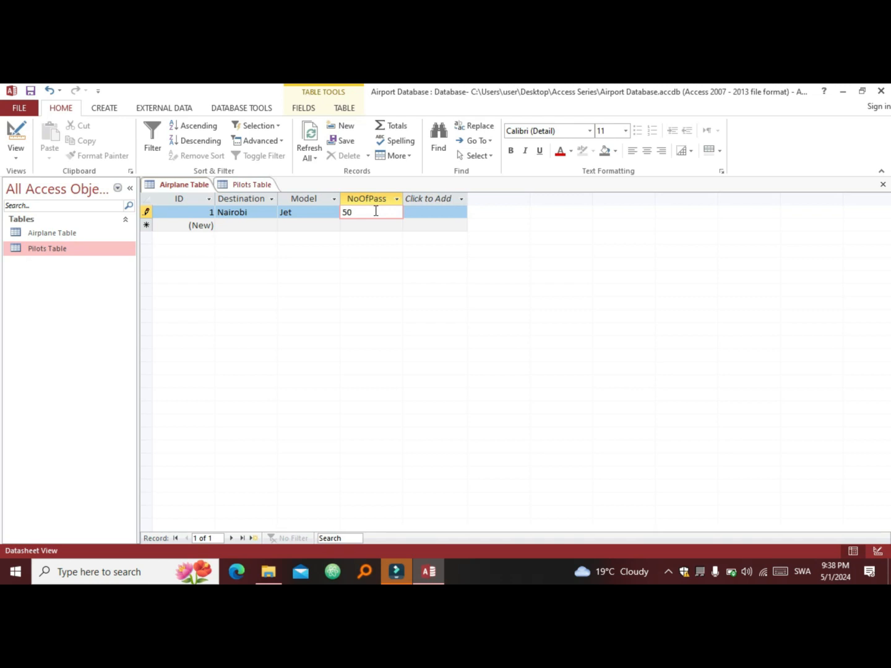
Step: Add the second airplane record: Kisumu, Helicopter, 100 passengers
{"action": "left_click", "coordinate": [264, 225]}
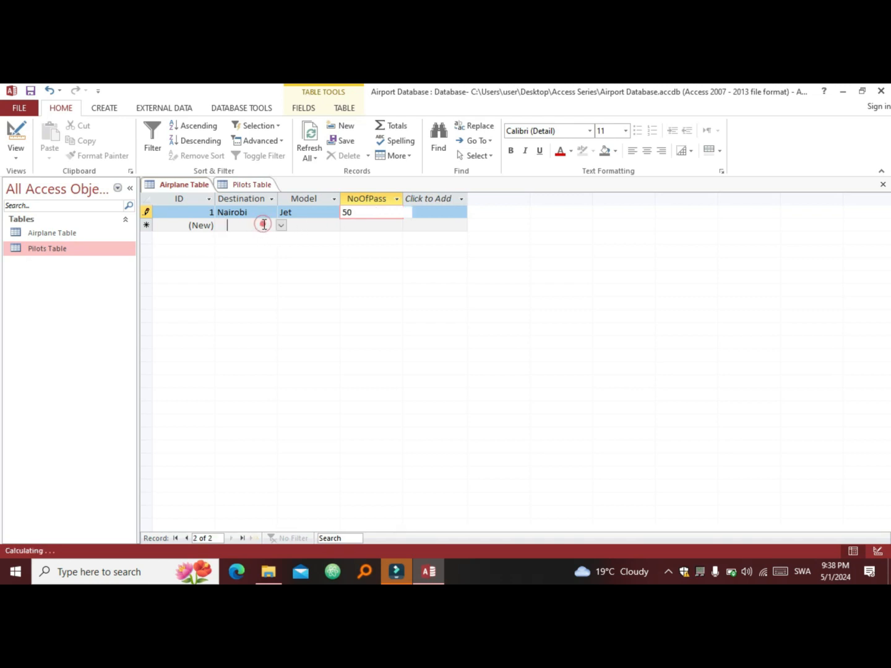
{"action": "left_click", "coordinate": [281, 225]}
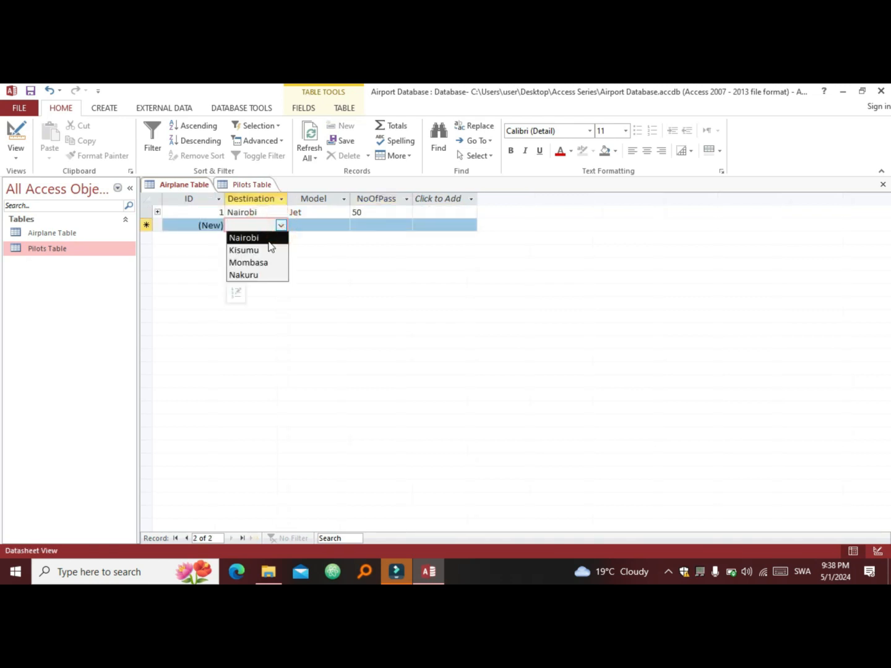
{"action": "left_click", "coordinate": [266, 250]}
{"action": "left_click", "coordinate": [315, 224]}
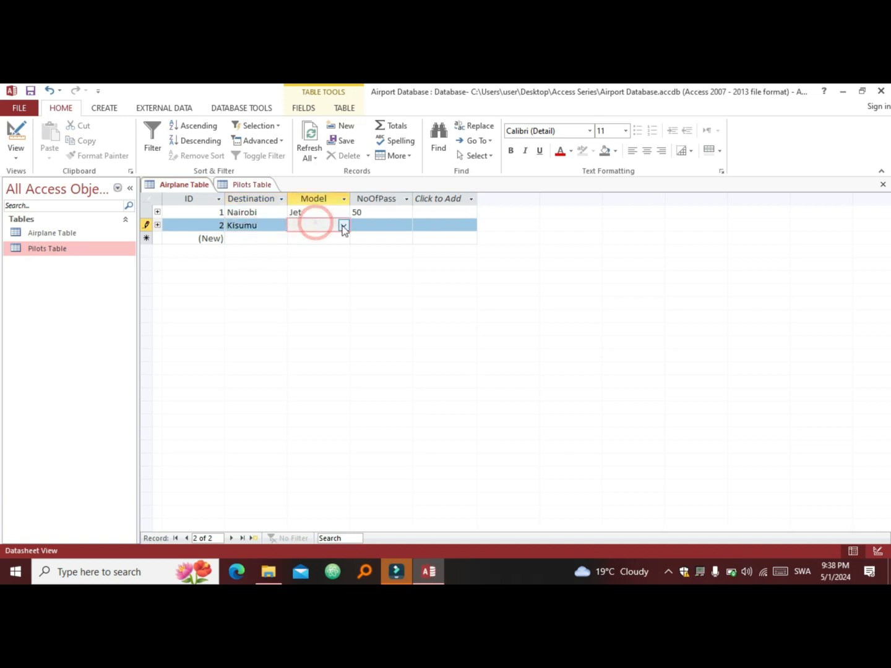
{"action": "left_click", "coordinate": [343, 227]}
{"action": "left_click", "coordinate": [316, 251]}
{"action": "left_click", "coordinate": [377, 225]}
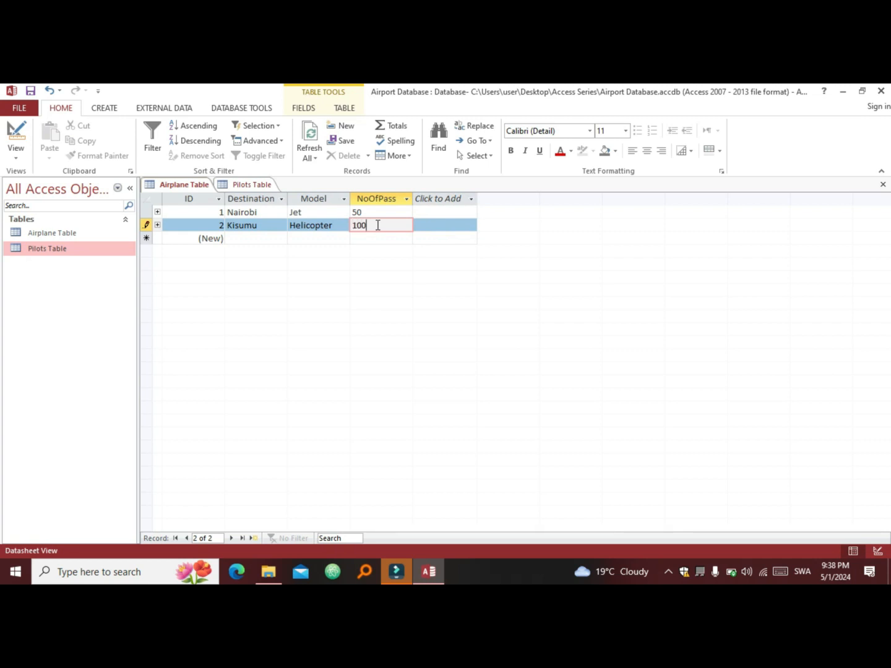
Step: Add the third airplane record: Mombasa, Airplane, 250 passengers
{"action": "left_click", "coordinate": [252, 240]}
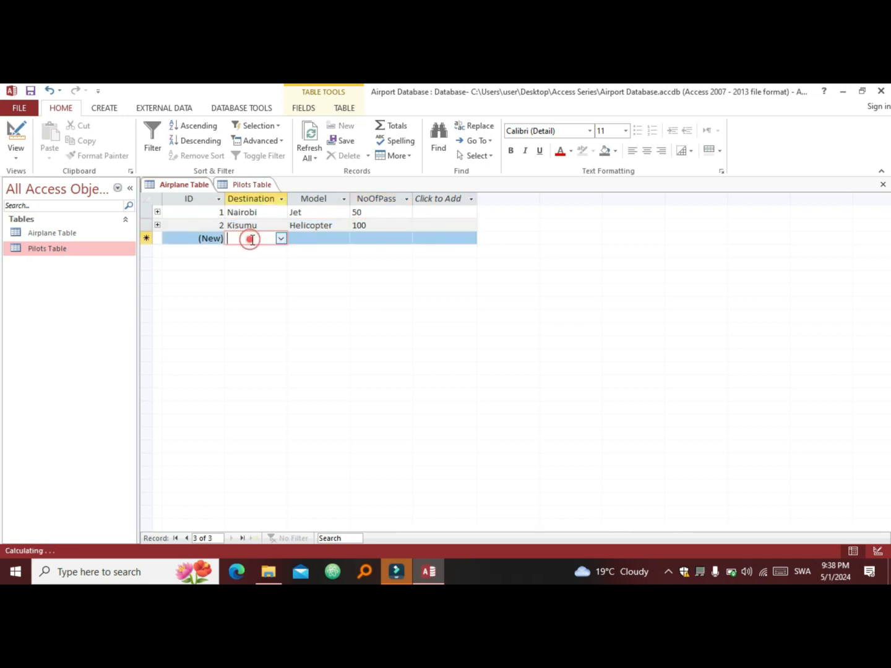
{"action": "left_click", "coordinate": [281, 238]}
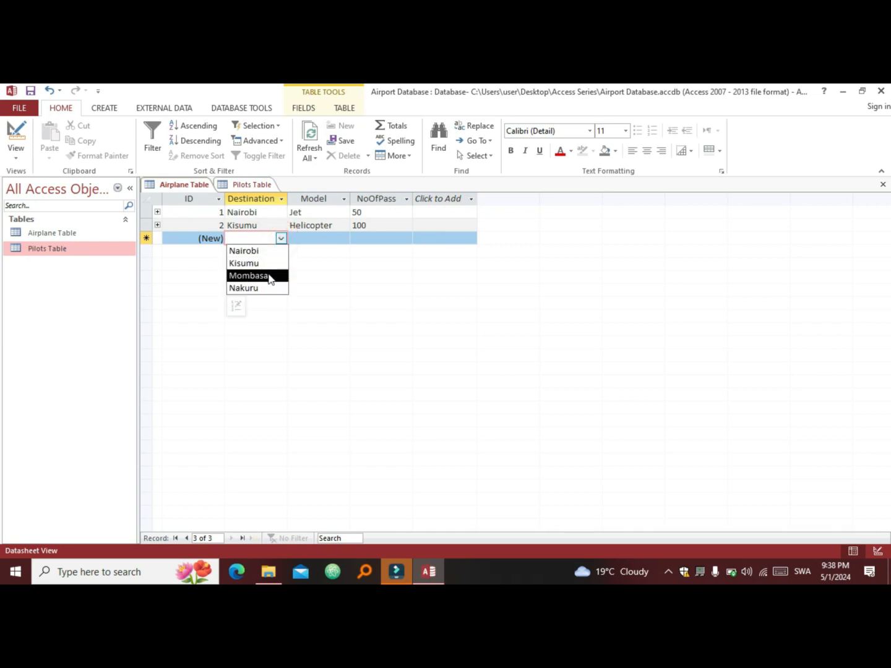
{"action": "left_click", "coordinate": [269, 276]}
{"action": "left_click", "coordinate": [343, 239]}
{"action": "left_click", "coordinate": [343, 238]}
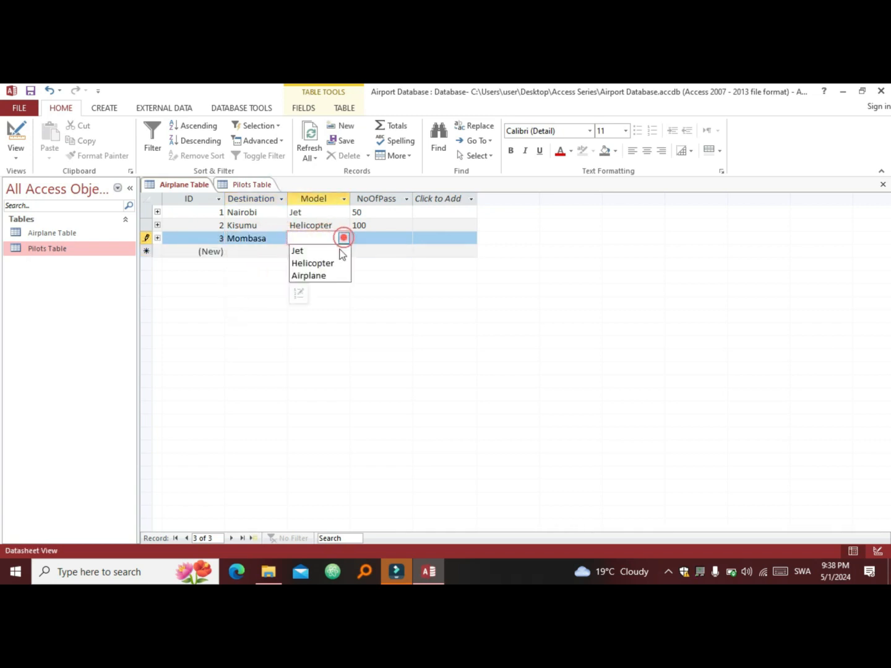
{"action": "left_click", "coordinate": [328, 276]}
{"action": "left_click", "coordinate": [382, 237]}
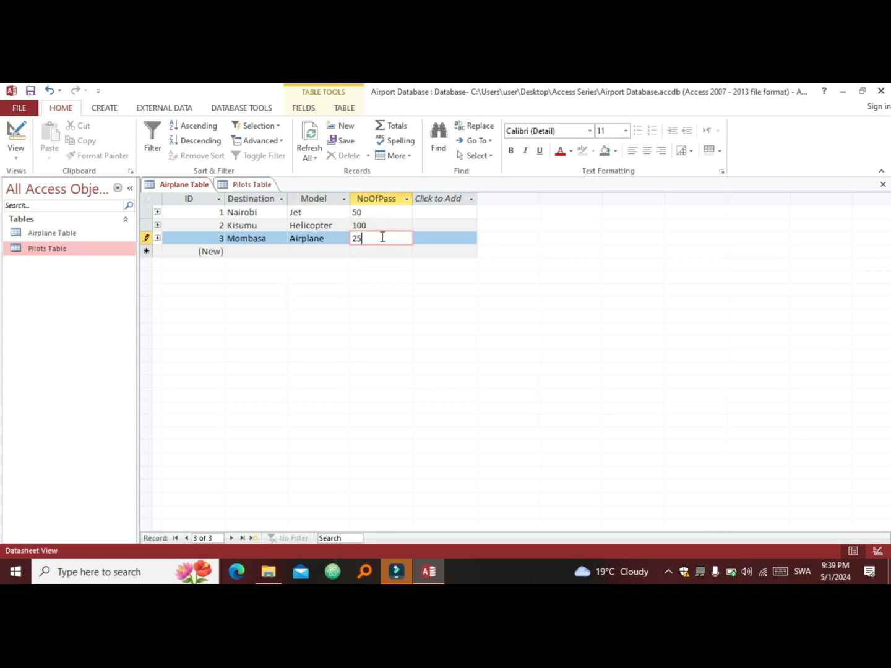
Step: Add the fourth record, Nakuru, Jet, 200, then expand airplane 1's pilots subdatasheet
{"action": "left_click", "coordinate": [259, 250]}
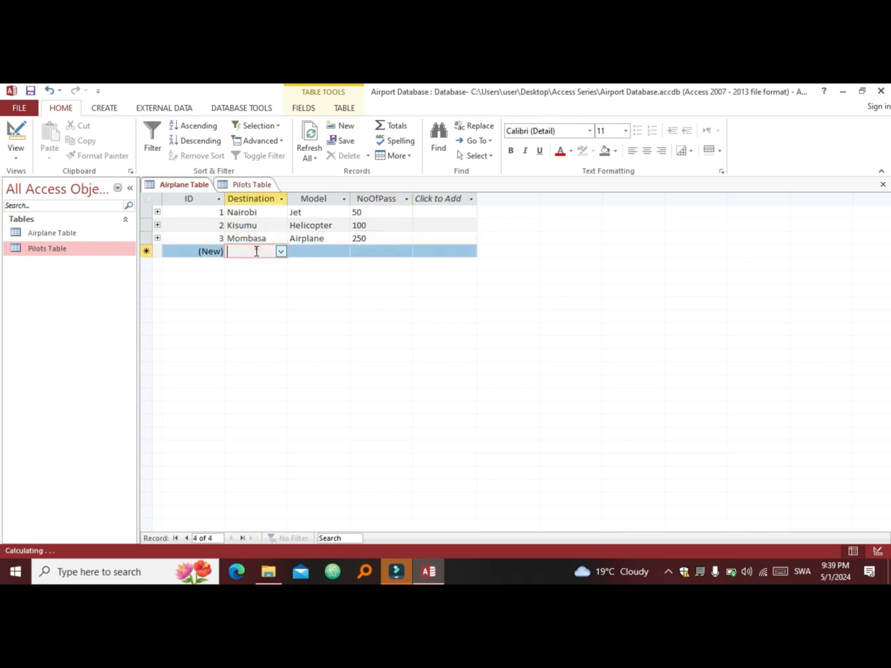
{"action": "left_click", "coordinate": [281, 252]}
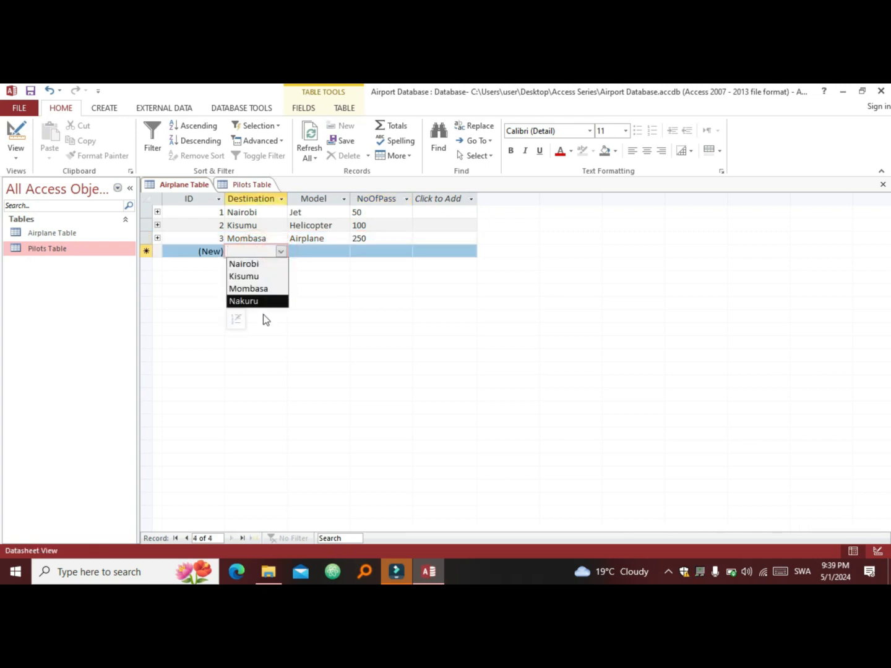
{"action": "left_click", "coordinate": [268, 302]}
{"action": "left_click", "coordinate": [313, 253]}
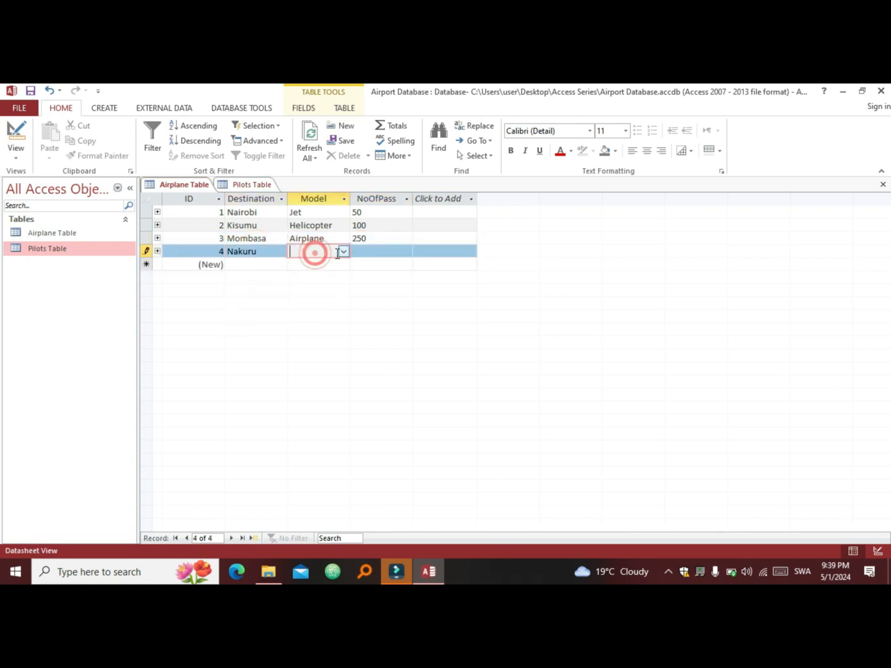
{"action": "left_click", "coordinate": [343, 251]}
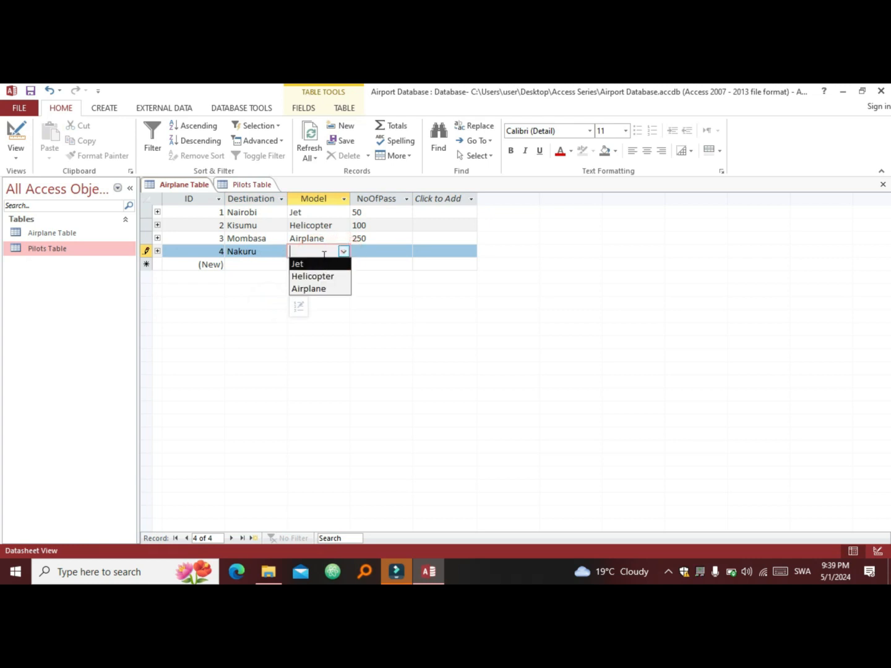
{"action": "left_click", "coordinate": [321, 265]}
{"action": "left_click", "coordinate": [376, 252]}
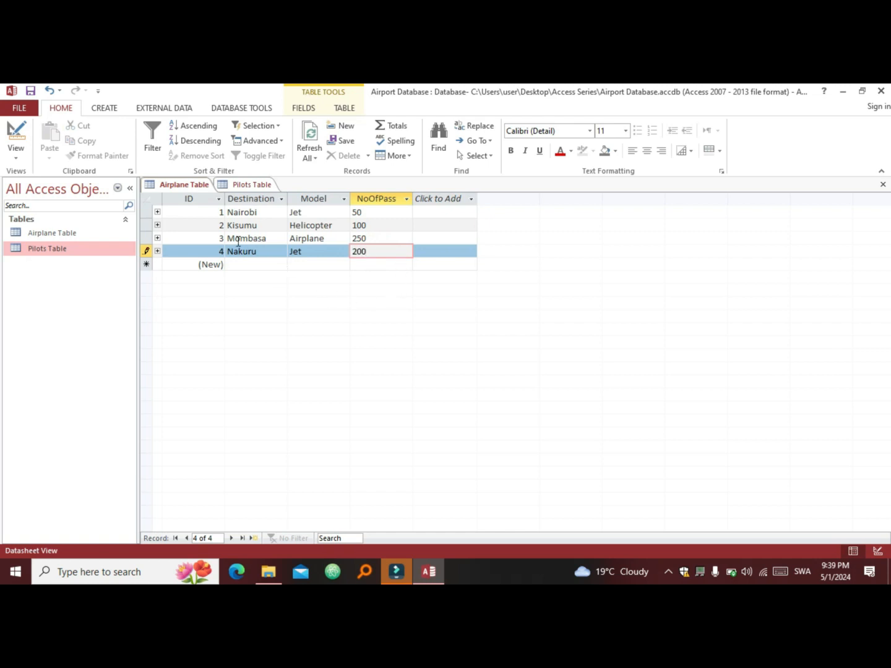
{"action": "left_click", "coordinate": [157, 212]}
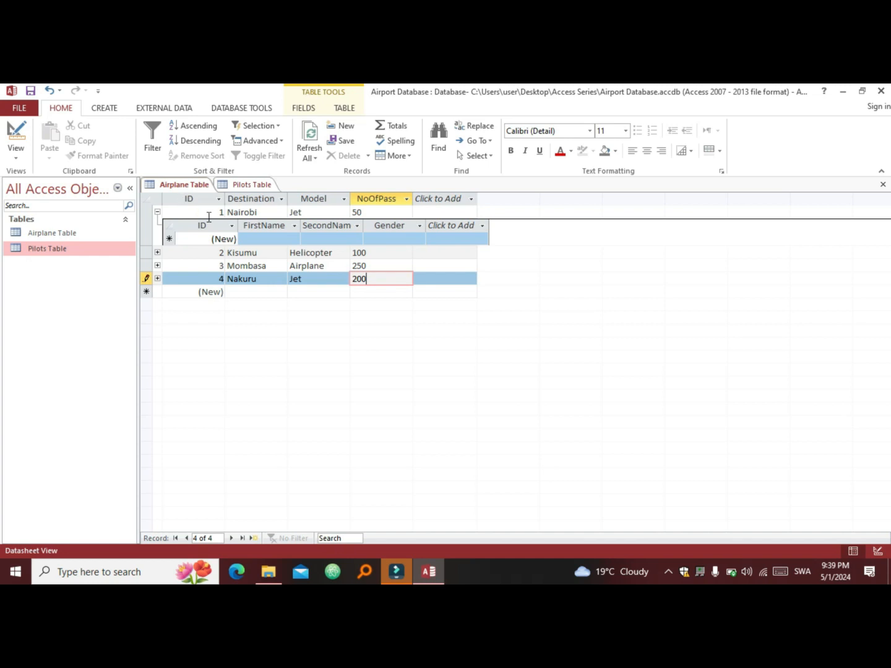
Step: Add the first pilot under airplane 1 with first name, second name and gender Female
{"action": "left_click", "coordinate": [271, 236]}
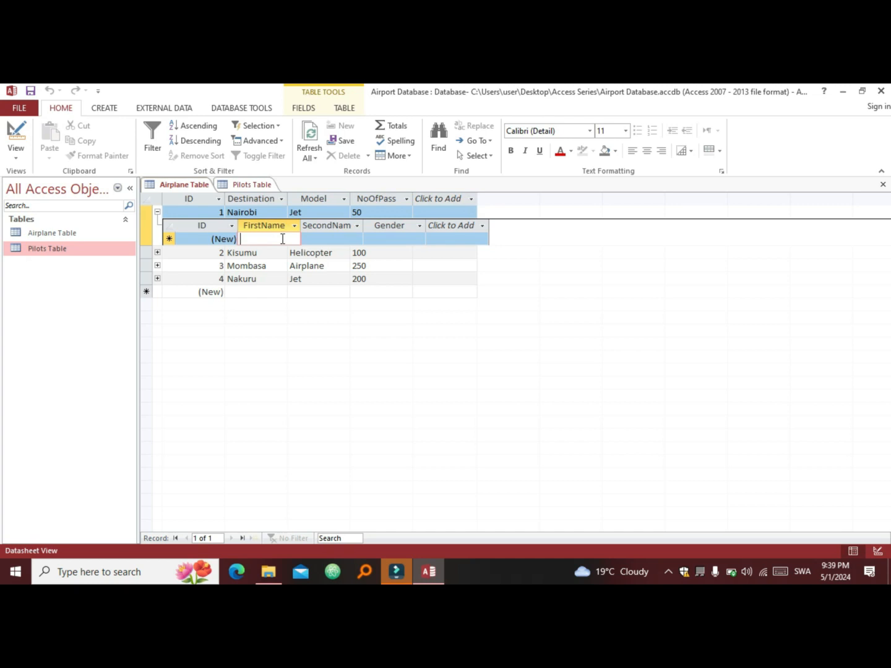
{"action": "key", "text": "Caps_Lock"}
{"action": "type", "text": "J"}
{"action": "key", "text": "Caps_Lock"}
{"action": "type", "text": "ane"}
{"action": "key", "text": "Tab"}
{"action": "key", "text": "Caps_Lock"}
{"action": "type", "text": "W"}
{"action": "key", "text": "Caps_Lock"}
{"action": "type", "text": "angui"}
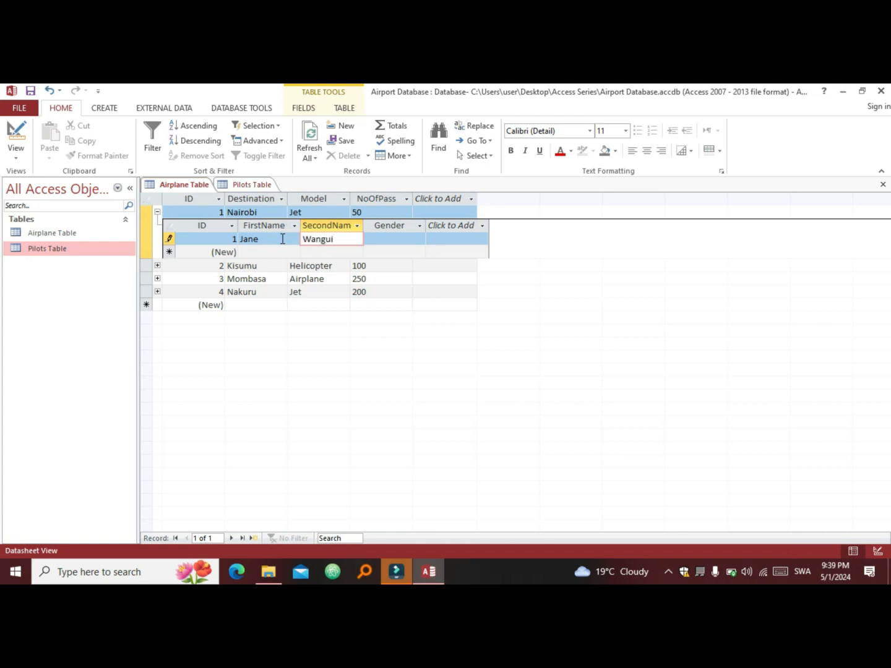
{"action": "left_click", "coordinate": [405, 237]}
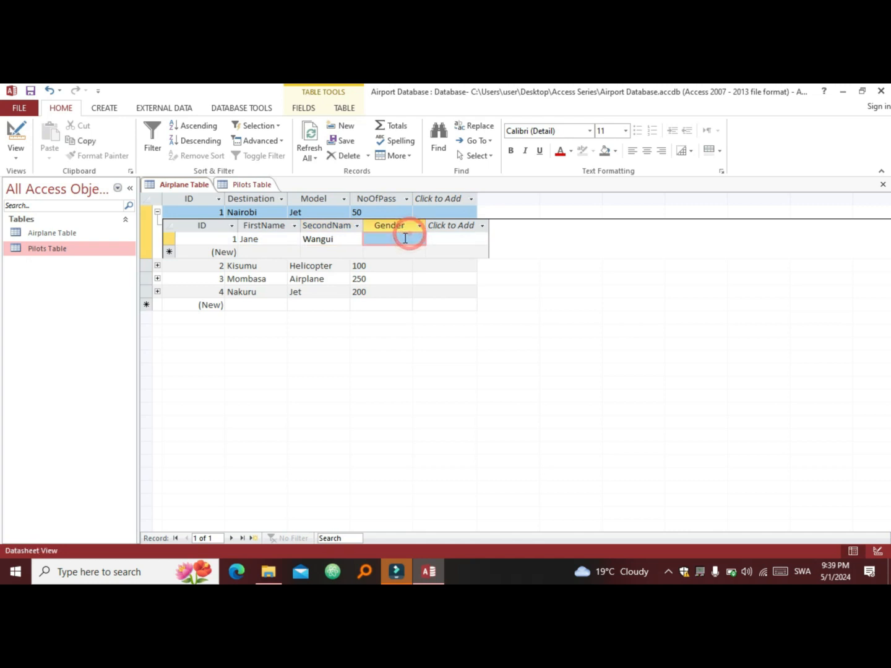
{"action": "left_click", "coordinate": [419, 238]}
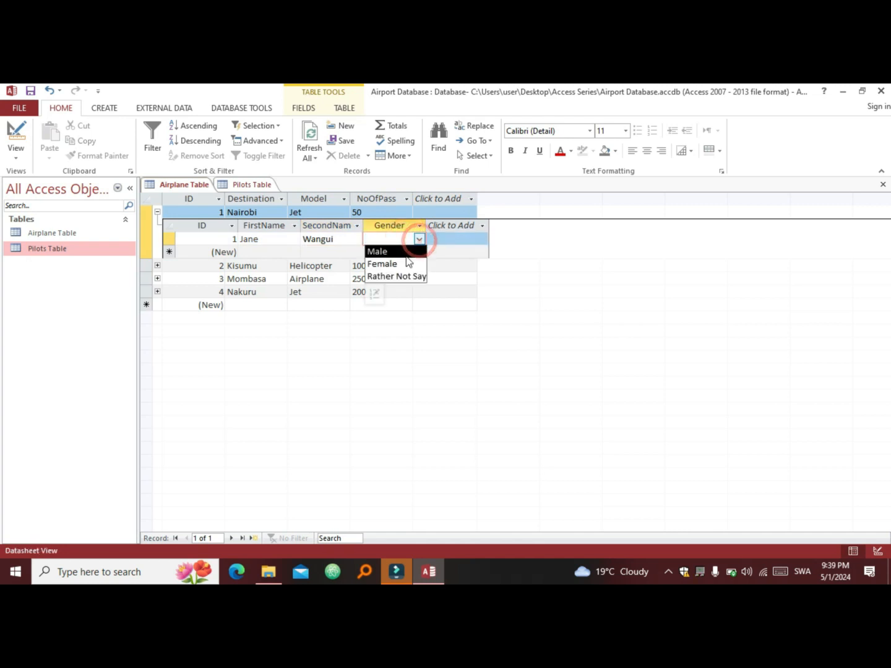
{"action": "left_click", "coordinate": [406, 264]}
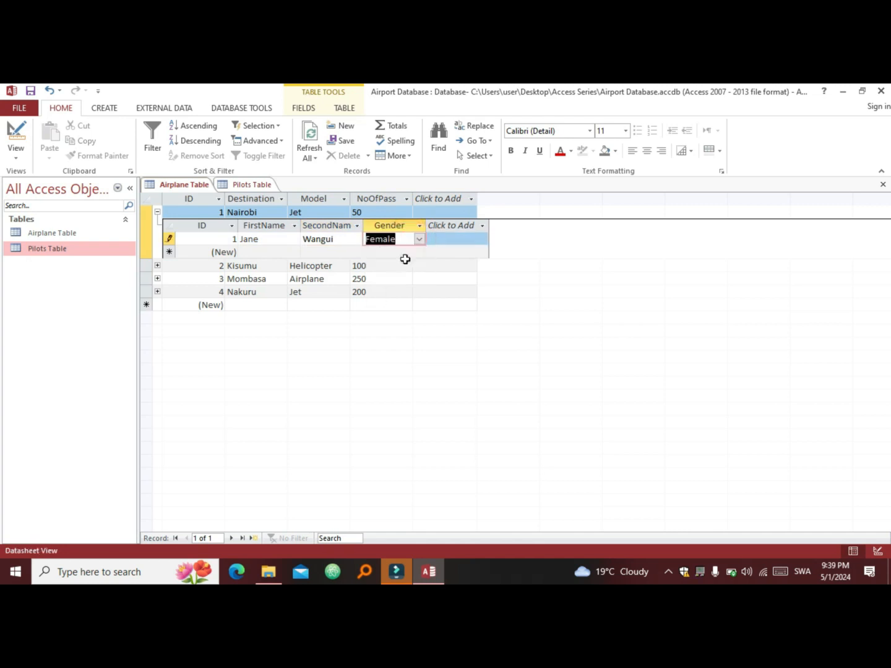
Step: Add a second pilot under airplane 1 with first name, second name and gender Male
{"action": "left_click", "coordinate": [260, 252]}
{"action": "key", "text": "Caps_Lock"}
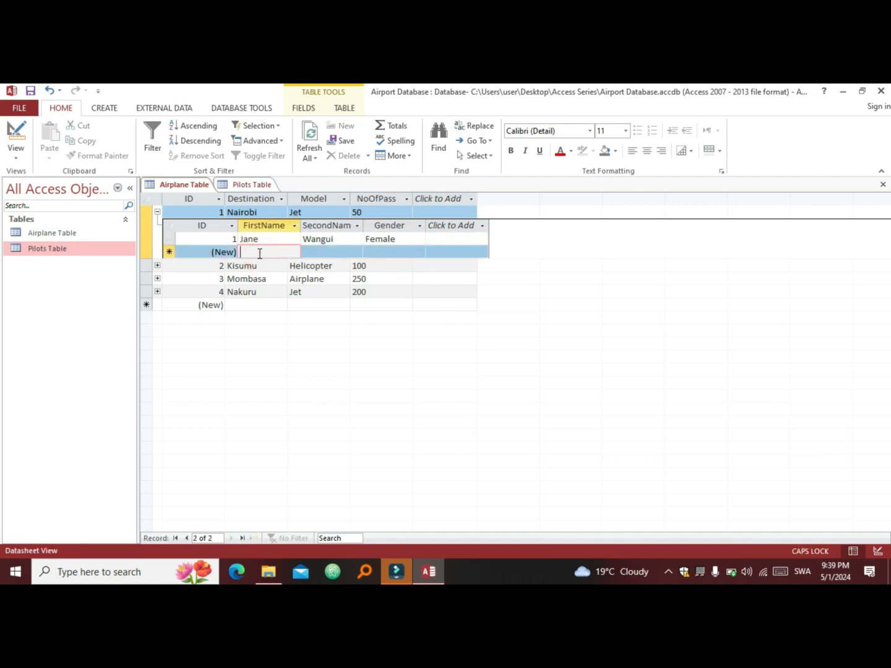
{"action": "type", "text": "M"}
{"action": "key", "text": "Caps_Lock"}
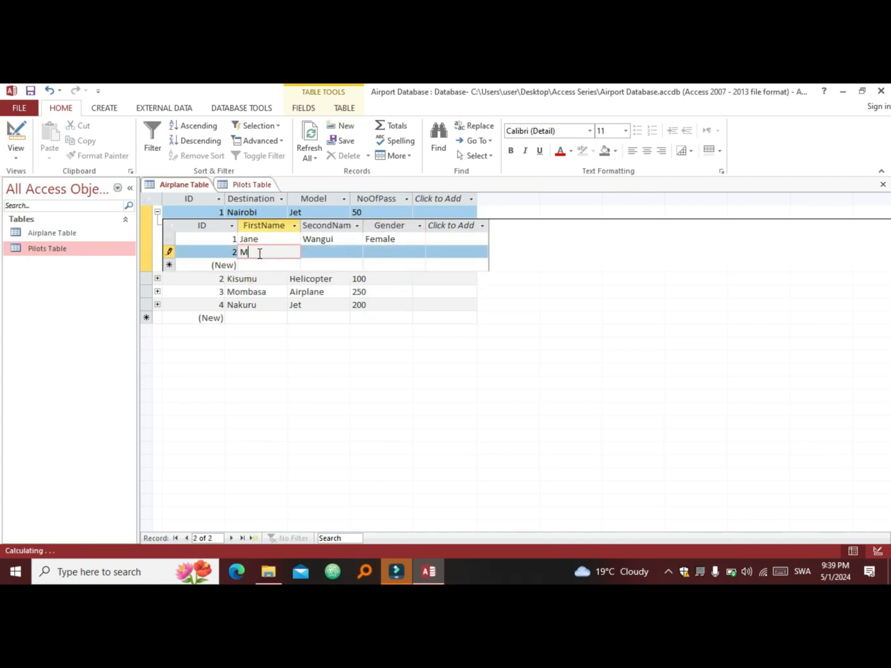
{"action": "type", "text": "artin"}
{"action": "key", "text": "Tab"}
{"action": "key", "text": "Caps_Lock"}
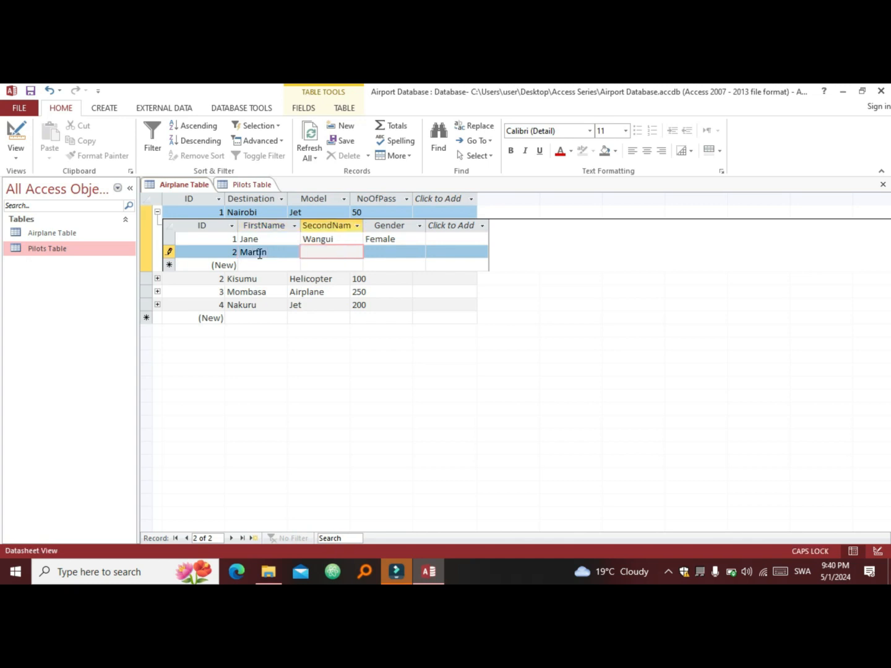
{"action": "type", "text": "W"}
{"action": "key", "text": "Caps_Lock"}
{"action": "type", "text": "anjiru"}
{"action": "key", "text": "Tab"}
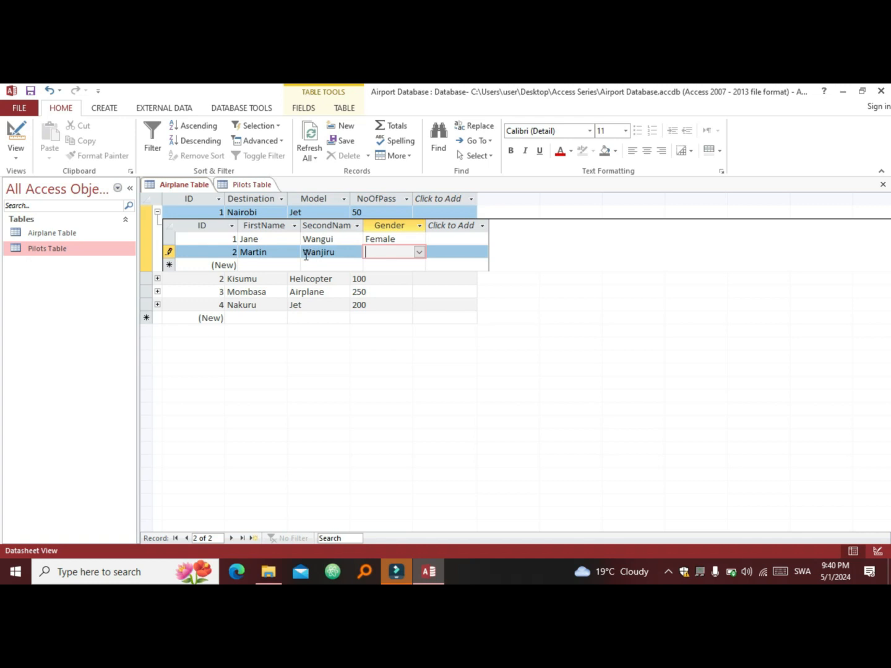
{"action": "left_click", "coordinate": [418, 252]}
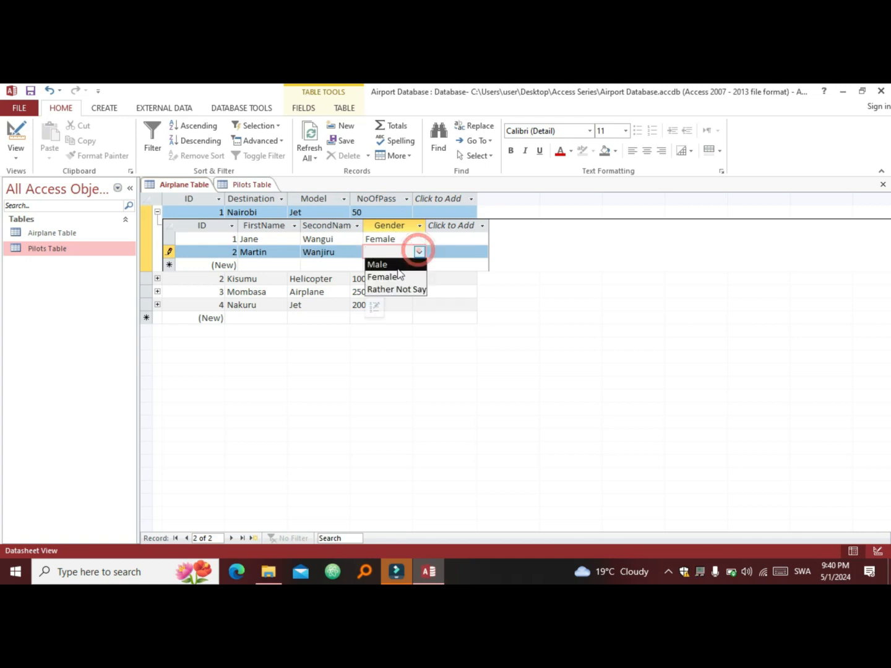
{"action": "left_click", "coordinate": [396, 265]}
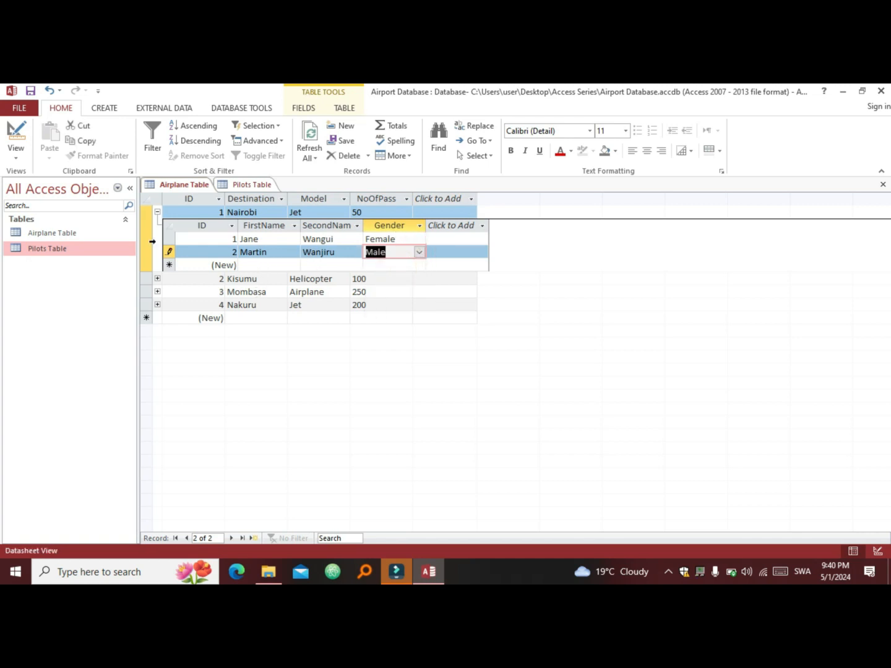
{"action": "left_click", "coordinate": [248, 185]}
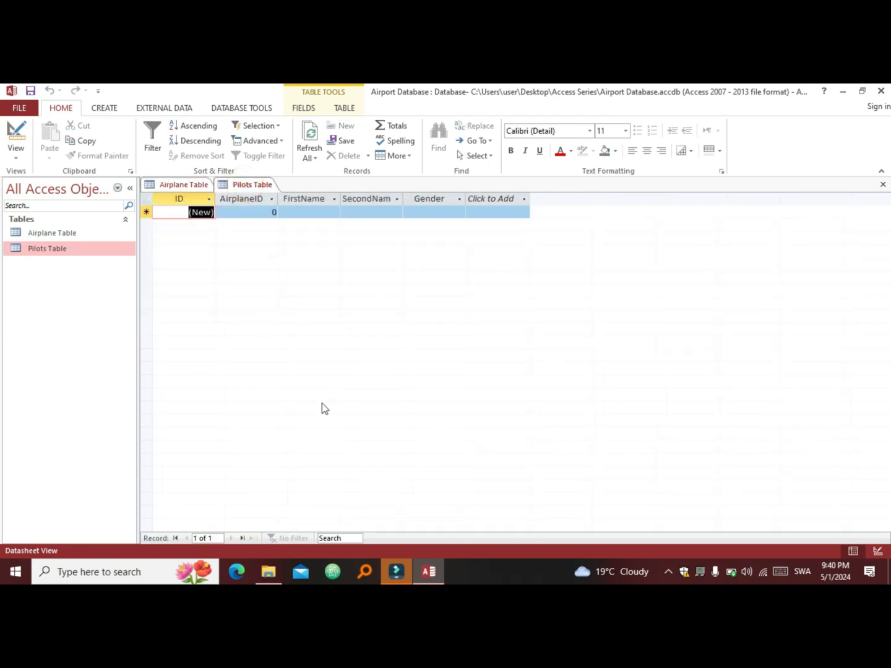
Step: Refresh the Pilots datasheet, then save the second pilot's record from the Airplane Table
{"action": "key", "text": "F5"}
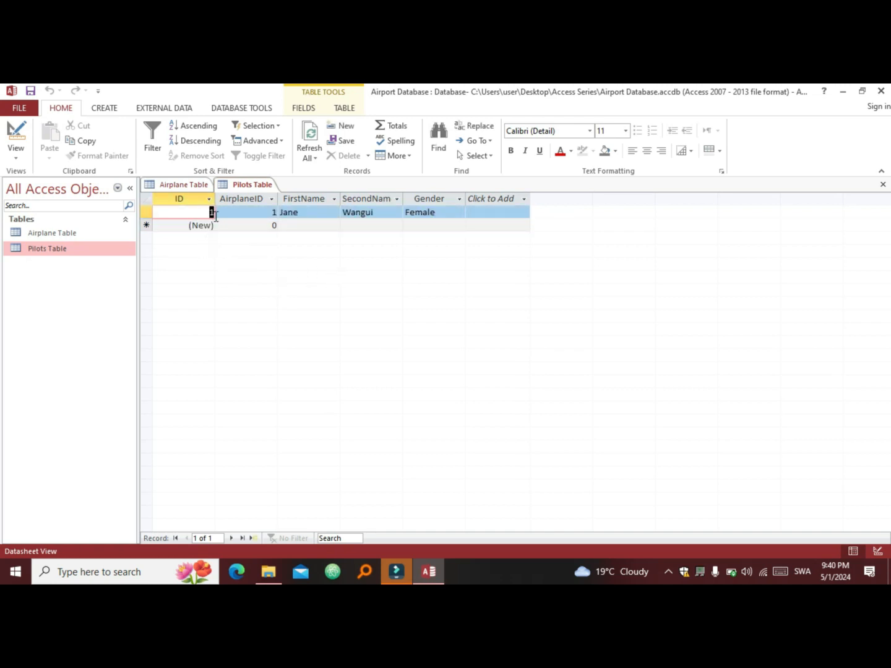
{"action": "left_click", "coordinate": [187, 186]}
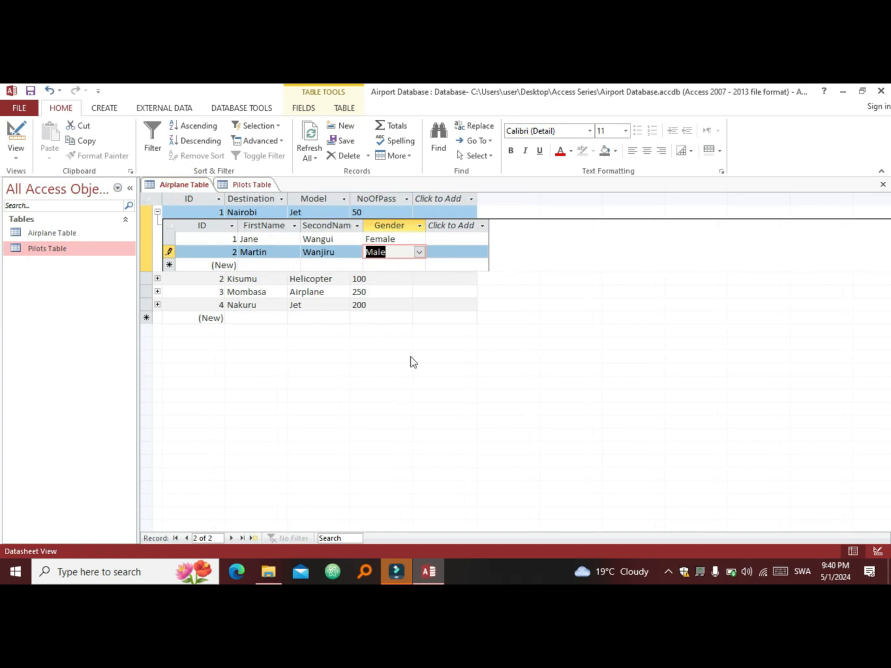
{"action": "key", "text": "ctrl+s"}
Step: Expand the Nakuru airplane's empty pilot subdatasheet
{"action": "left_click", "coordinate": [276, 274]}
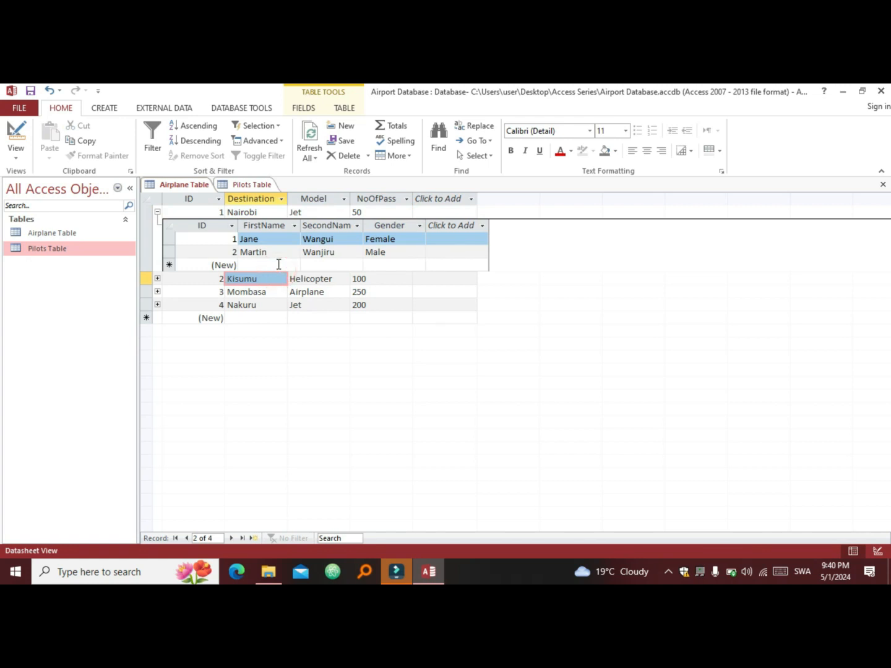
{"action": "left_click", "coordinate": [257, 306]}
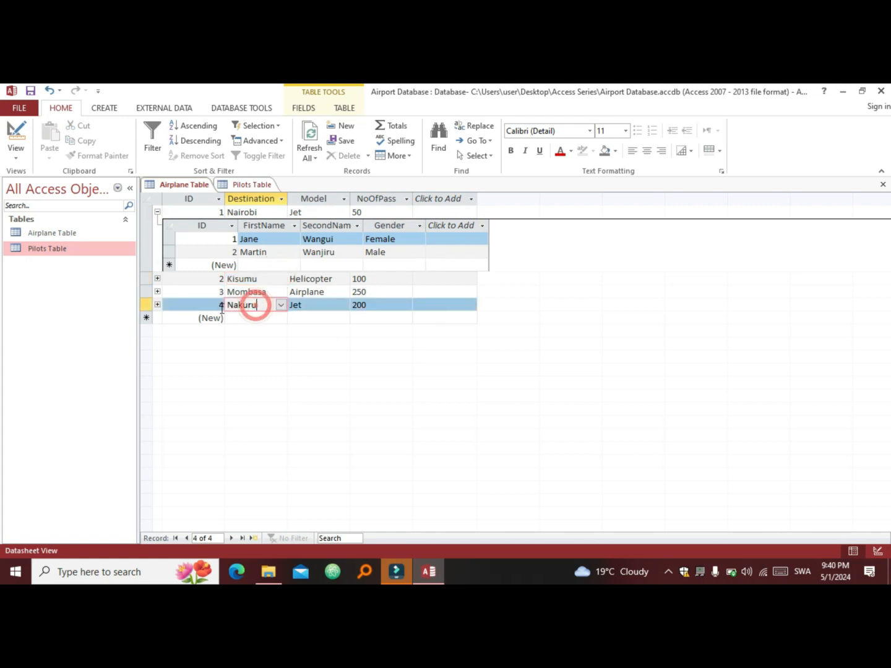
{"action": "left_click", "coordinate": [158, 305]}
Step: Enter and save pilot 3 under Nakuru with full first and second names and gender Male
{"action": "left_click", "coordinate": [279, 330]}
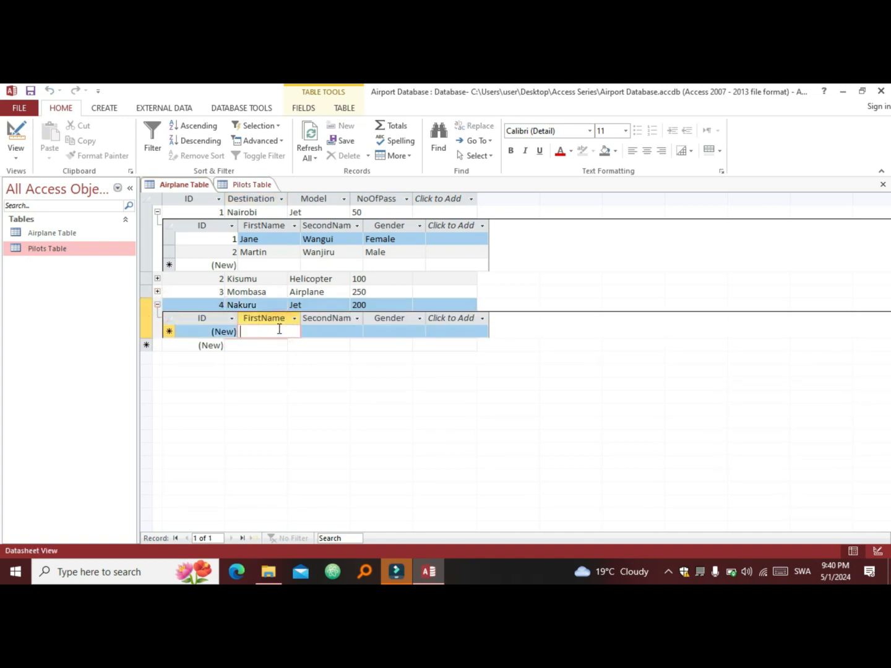
{"action": "key", "text": "Caps_Lock"}
{"action": "type", "text": "M"}
{"action": "key", "text": "Caps_Lock"}
{"action": "type", "text": "artin"}
{"action": "key", "text": "Tab"}
{"action": "key", "text": "Caps_Lock"}
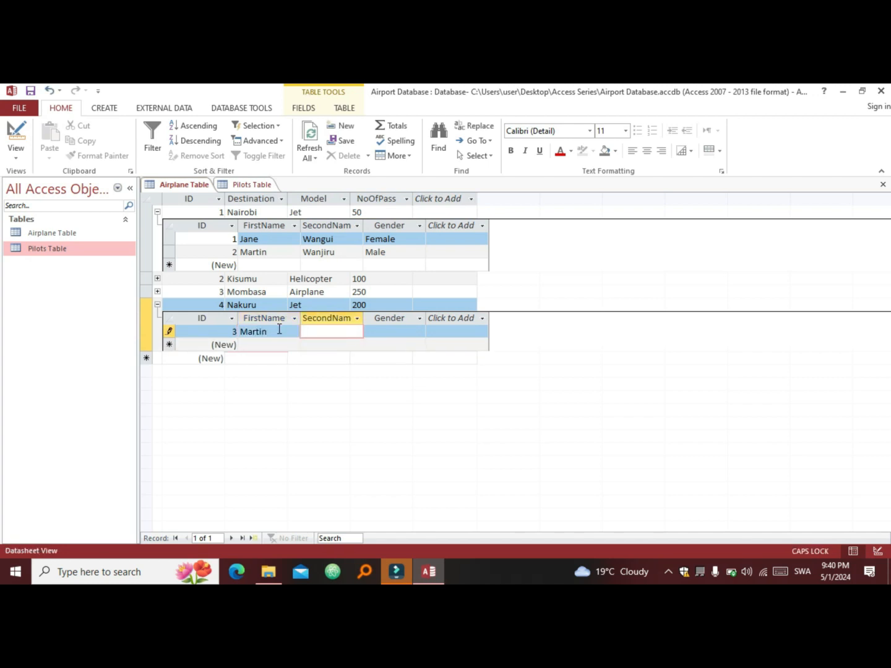
{"action": "type", "text": "W"}
{"action": "key", "text": "Caps_Lock"}
{"action": "type", "text": "anjiru"}
{"action": "left_click", "coordinate": [386, 332]}
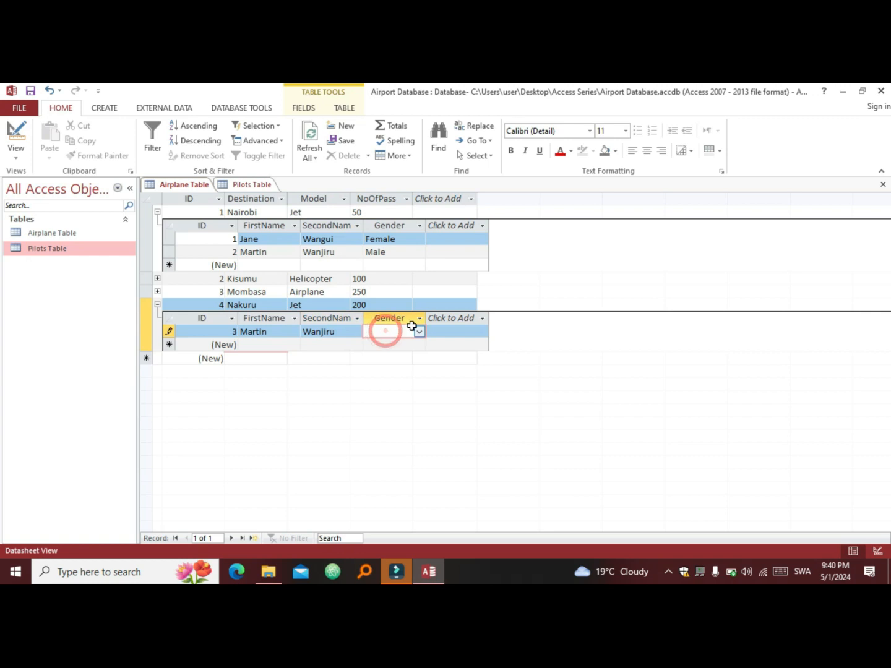
{"action": "left_click", "coordinate": [420, 332]}
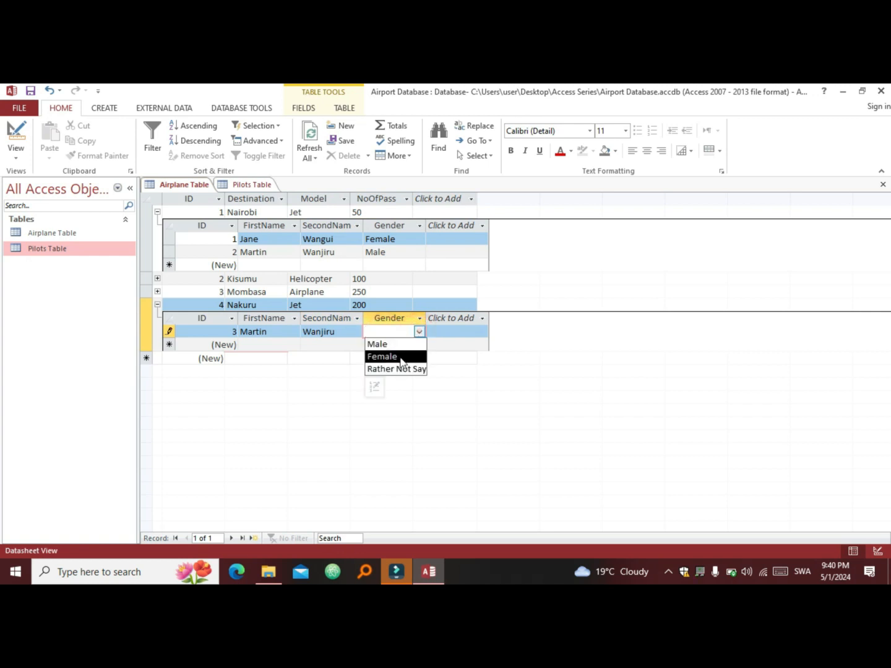
{"action": "left_click", "coordinate": [409, 344]}
{"action": "key", "text": "ctrl+s"}
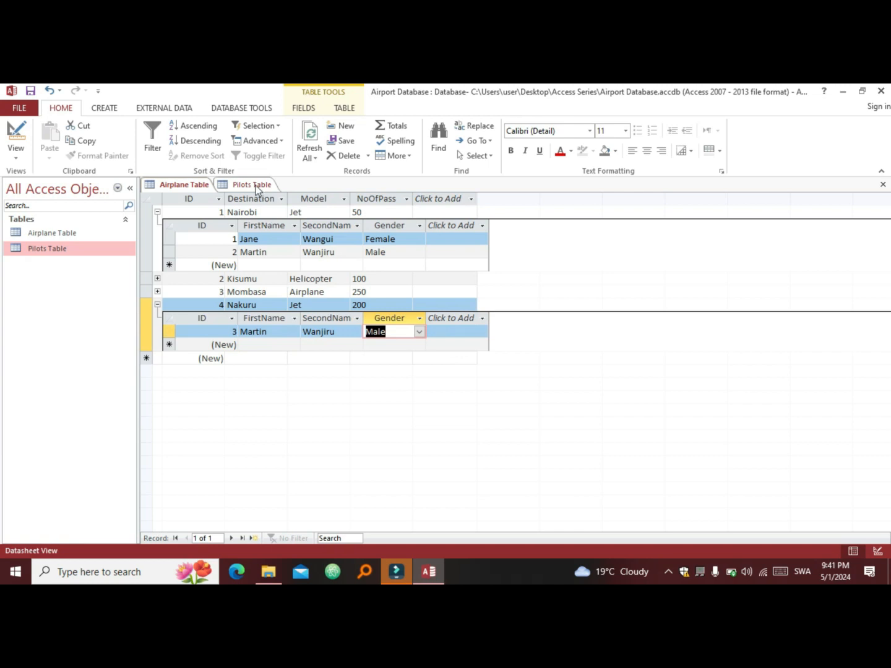
{"action": "left_click", "coordinate": [256, 185]}
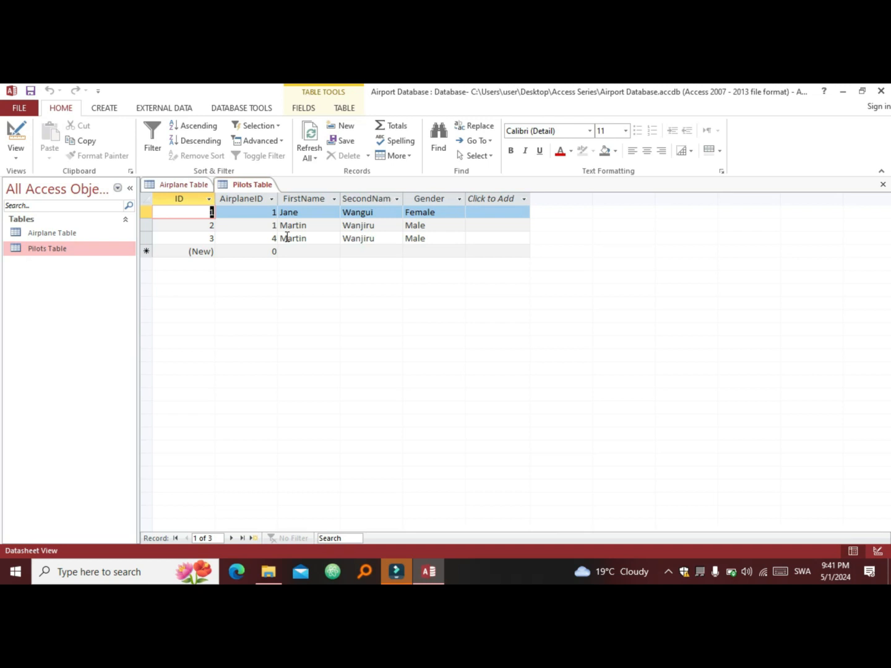
Step: Check the Pilots table, then collapse Nakuru's and Nairobi's subdatasheets in the Airplane table
{"action": "left_click", "coordinate": [181, 185]}
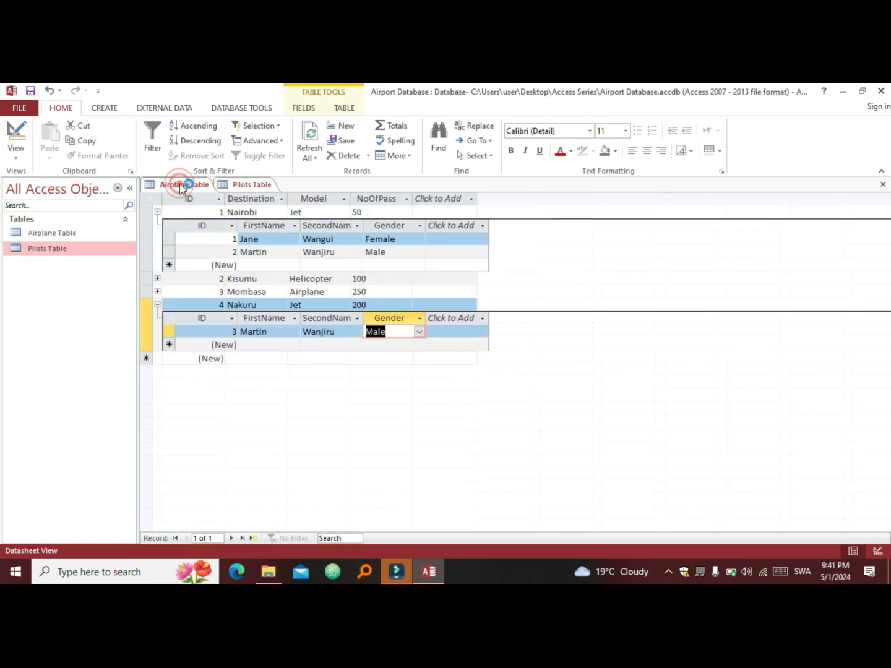
{"action": "left_click", "coordinate": [238, 184]}
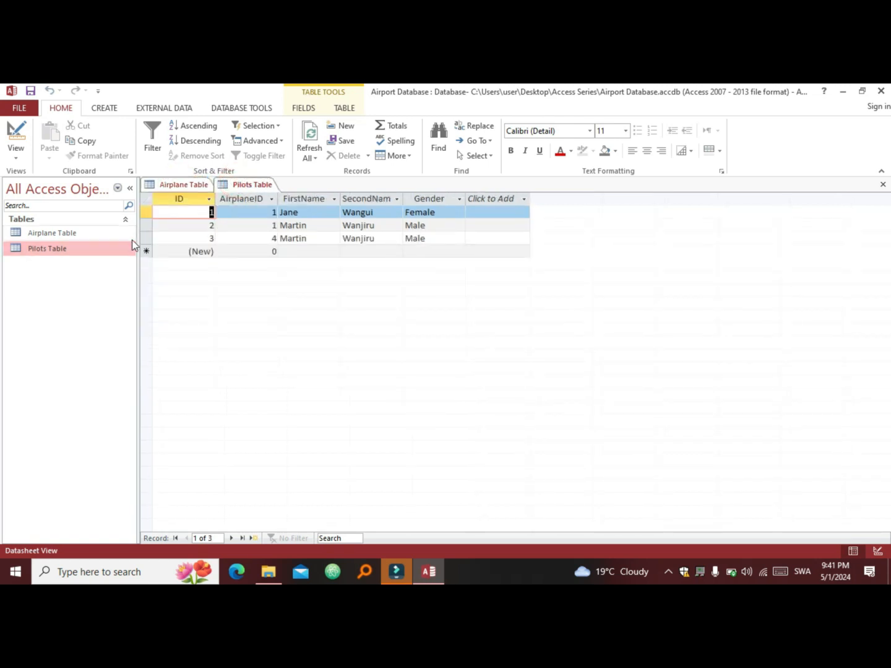
{"action": "left_click", "coordinate": [158, 186]}
{"action": "left_click", "coordinate": [157, 304]}
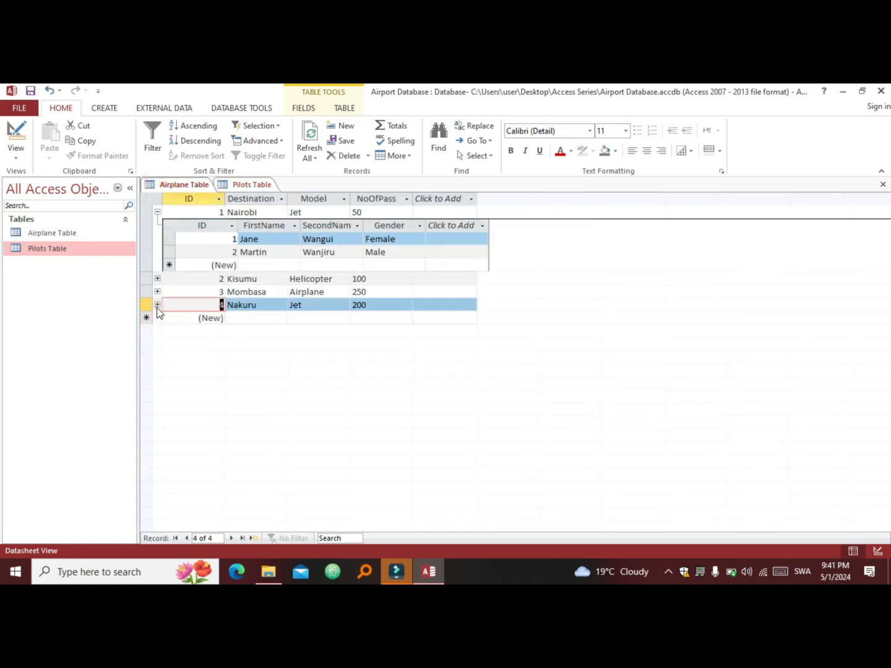
{"action": "left_click", "coordinate": [157, 212]}
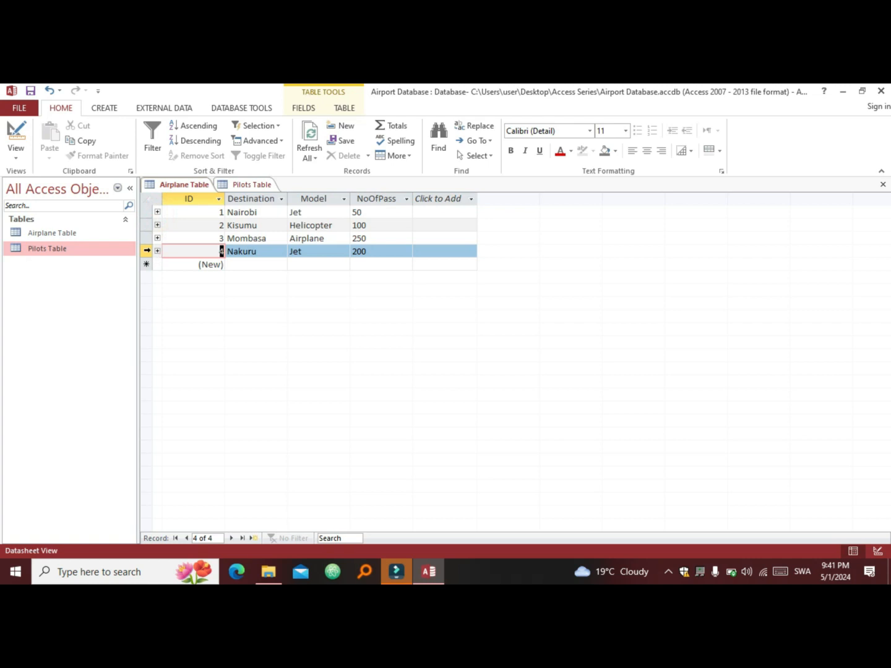
{"action": "left_click", "coordinate": [145, 251]}
Step: Delete the Nairobi airplane record and confirm the cascade deletion of its two pilots
{"action": "right_click", "coordinate": [144, 250]}
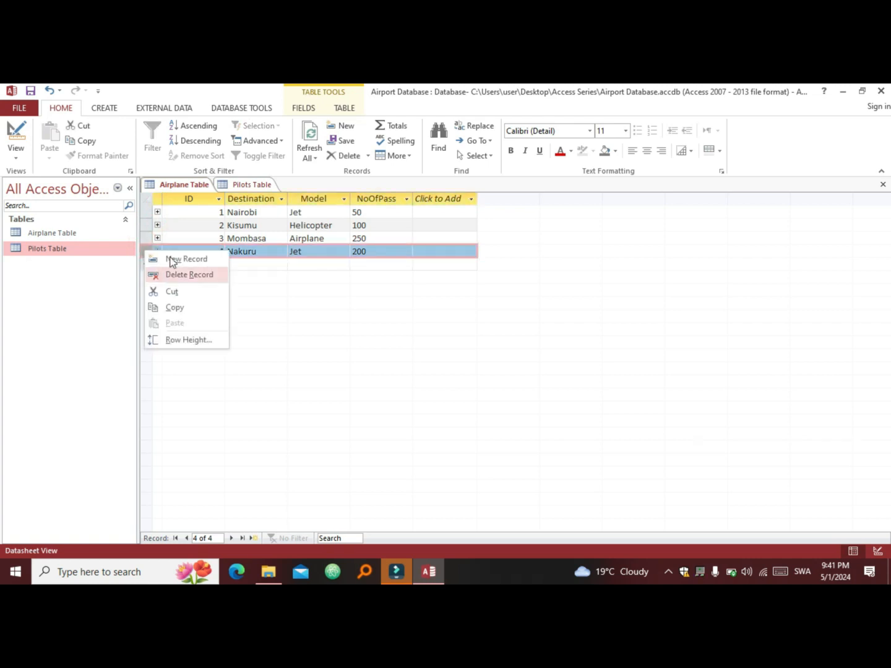
{"action": "left_click", "coordinate": [144, 212]}
{"action": "left_click", "coordinate": [143, 212]}
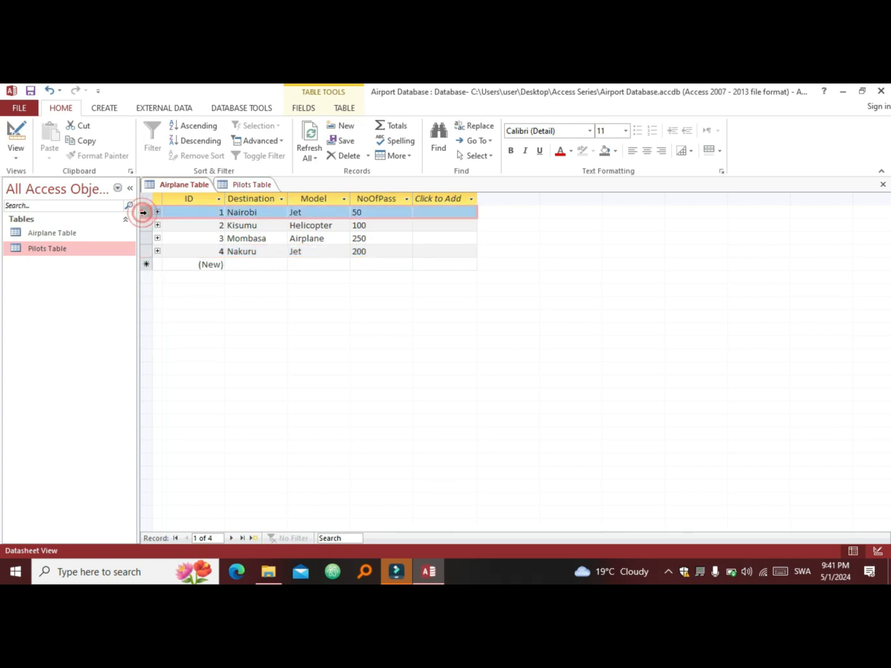
{"action": "right_click", "coordinate": [144, 212]}
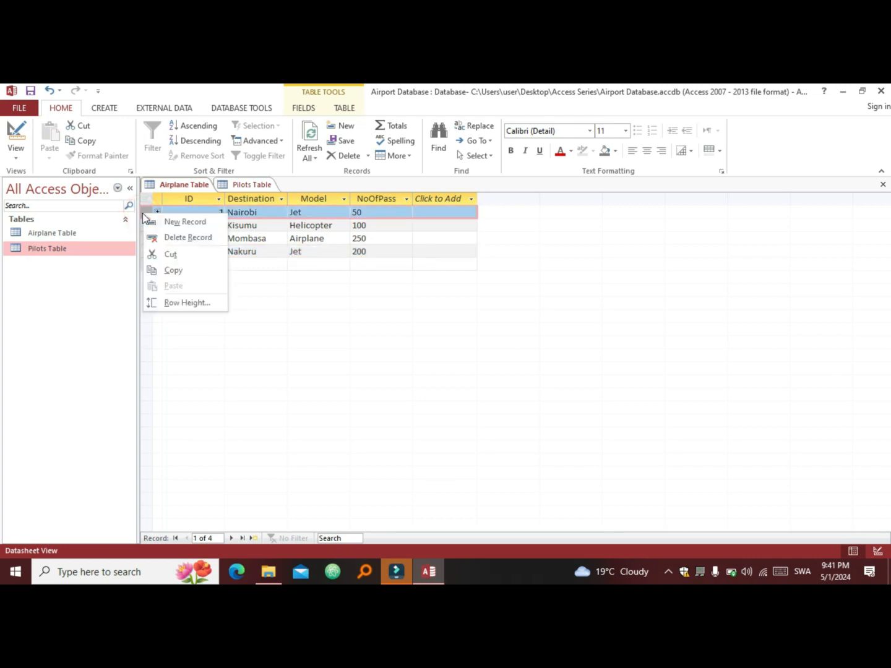
{"action": "left_click", "coordinate": [181, 240]}
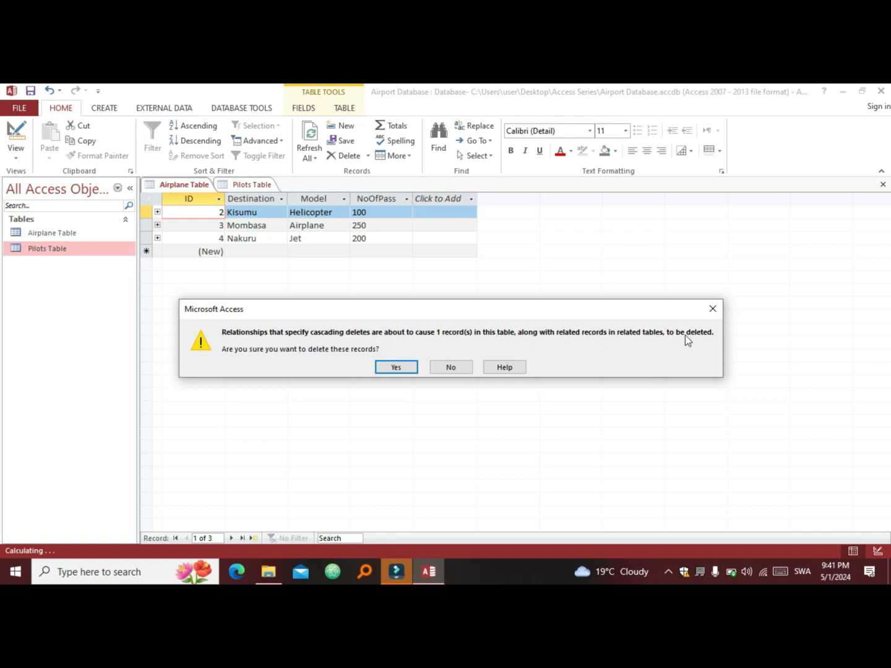
{"action": "left_click", "coordinate": [395, 367]}
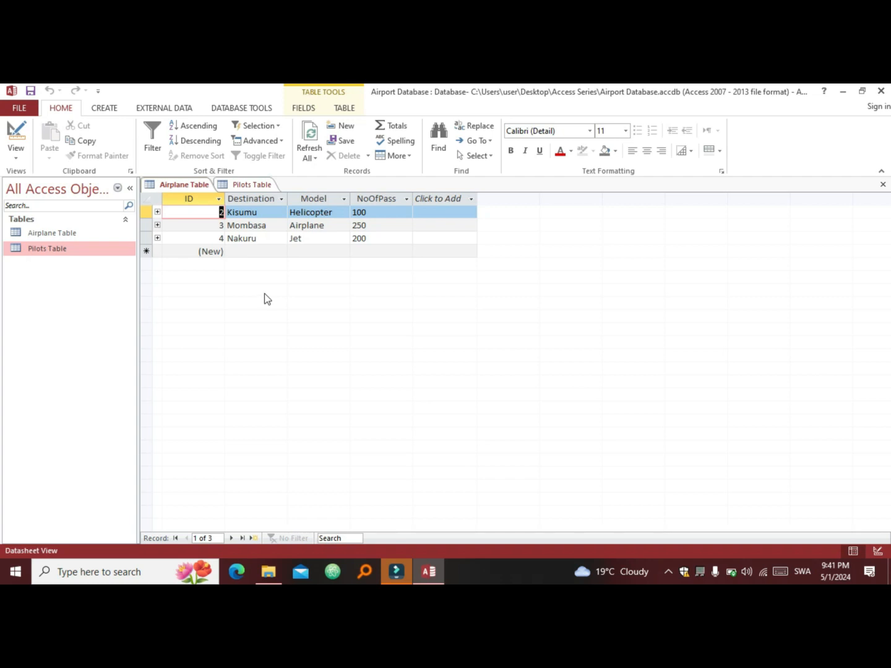
{"action": "left_click", "coordinate": [244, 184]}
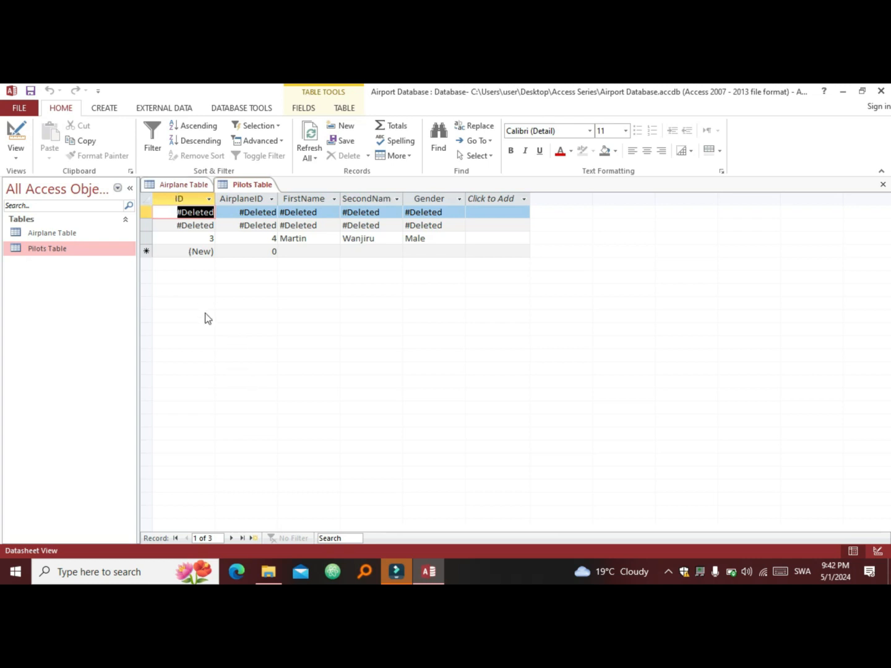
Step: Refresh the Pilots table to confirm only pilot 3 remains, then close both tables
{"action": "key", "text": "F5"}
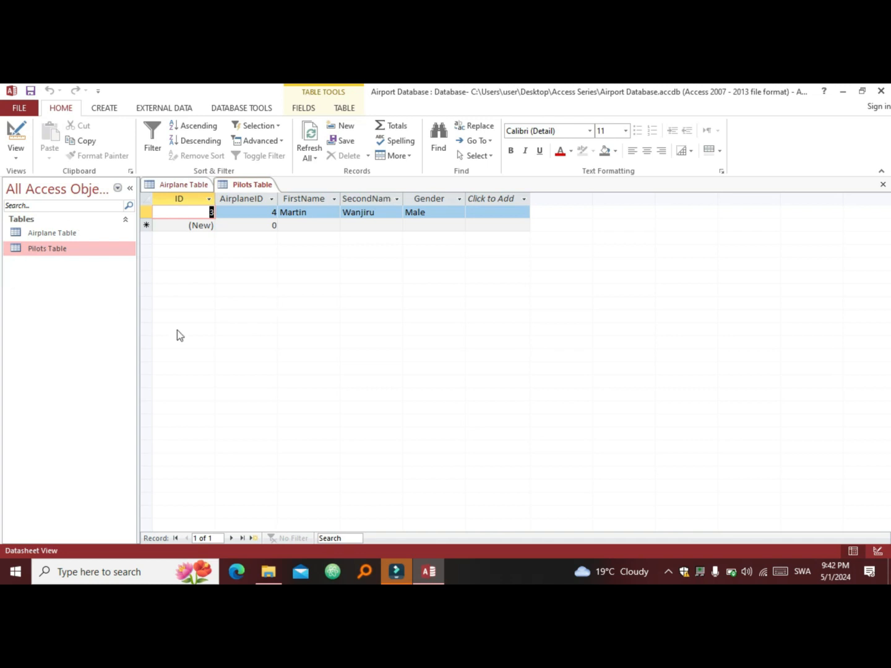
{"action": "left_click", "coordinate": [181, 186]}
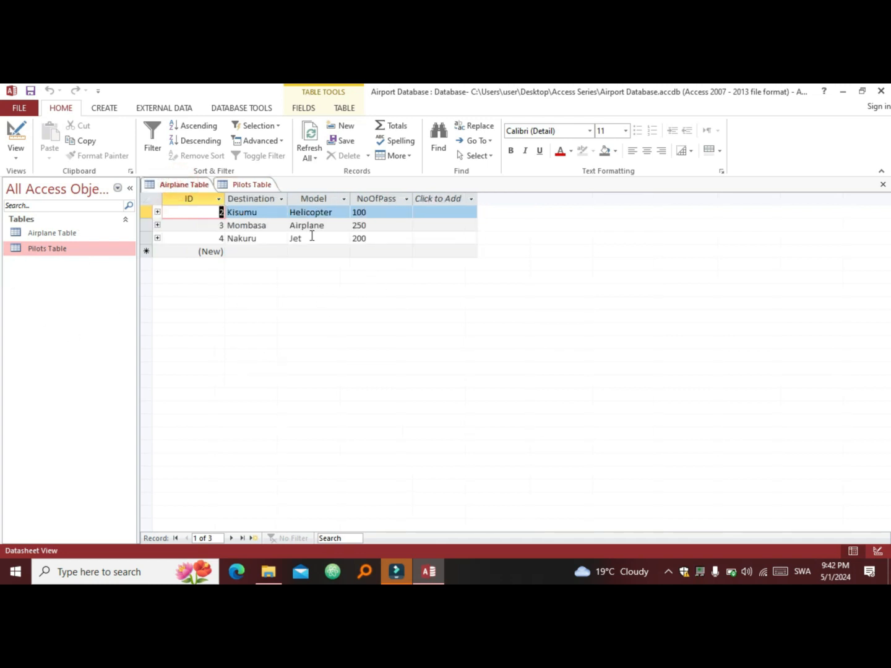
{"action": "left_click", "coordinate": [240, 185]}
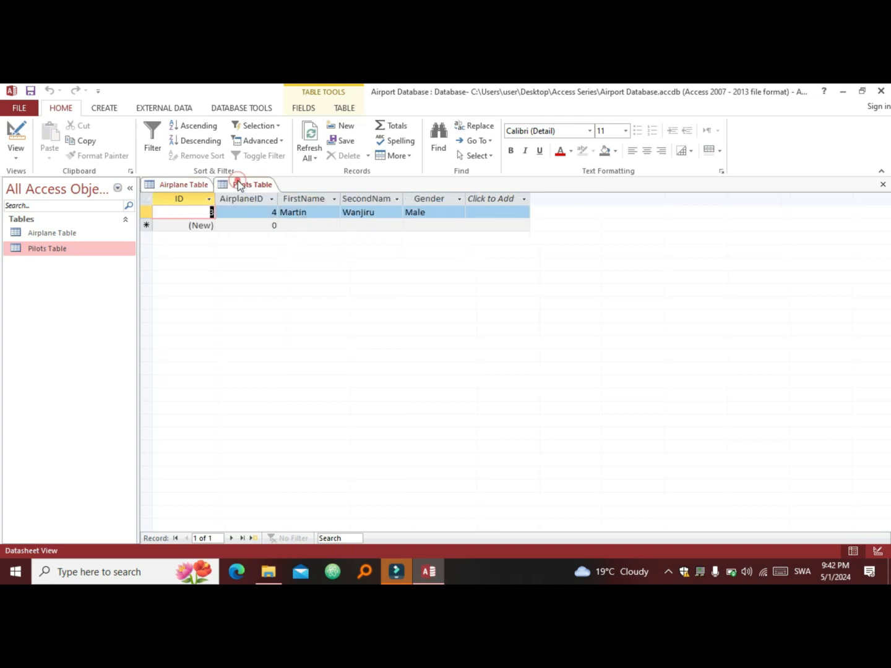
{"action": "left_click", "coordinate": [204, 186]}
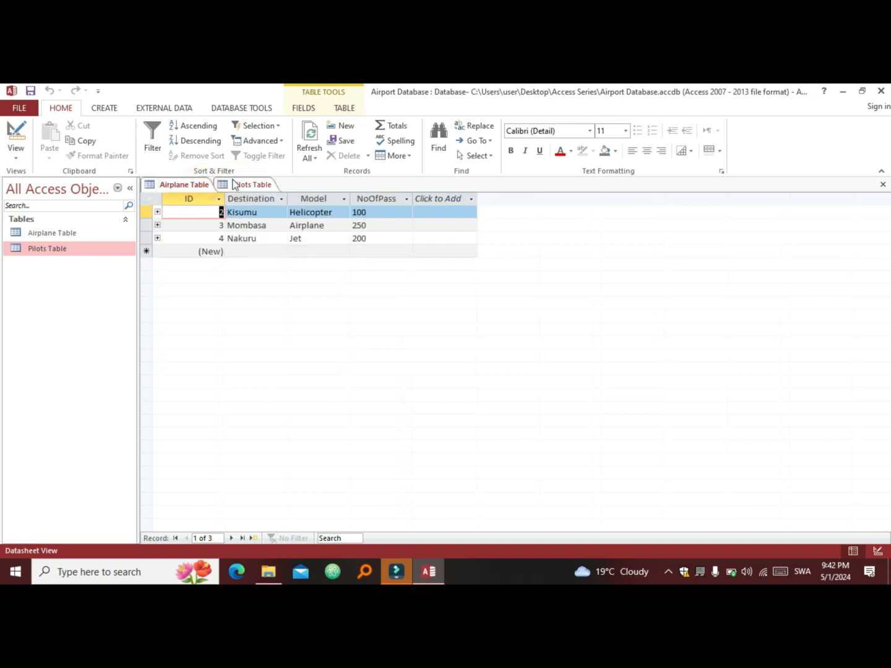
{"action": "left_click", "coordinate": [234, 186]}
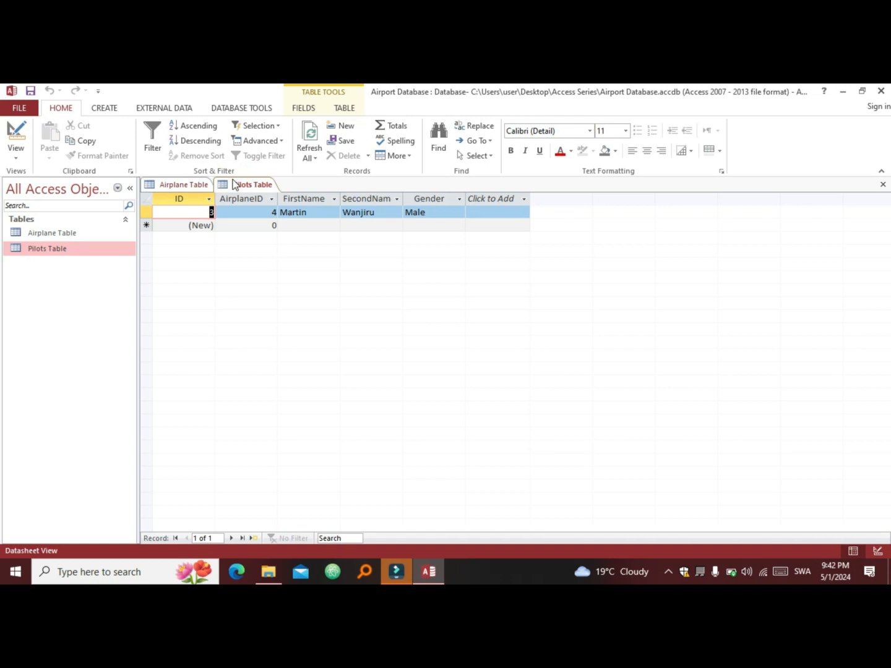
{"action": "key", "text": "ctrl+w"}
{"action": "key", "text": "ctrl+w"}
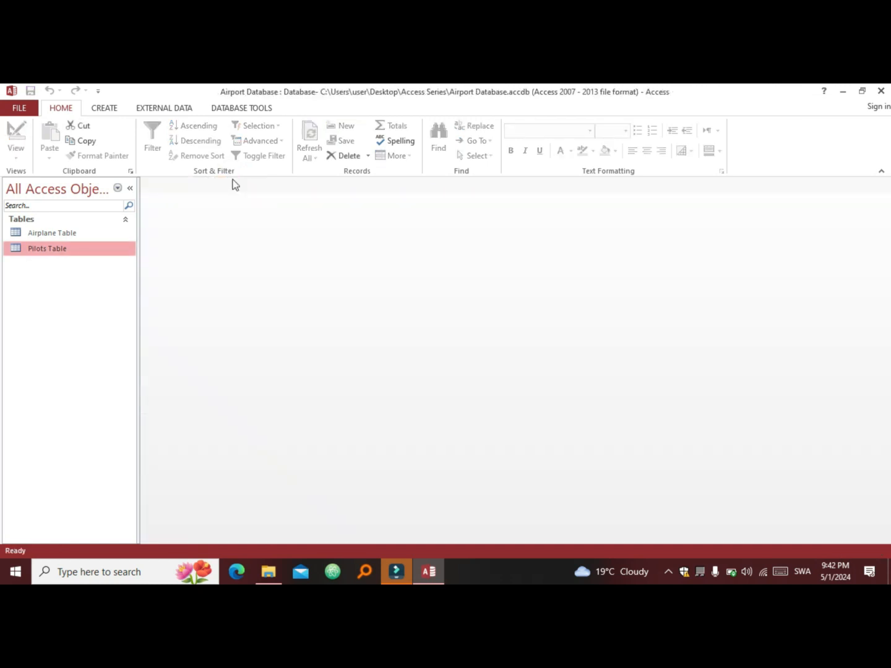